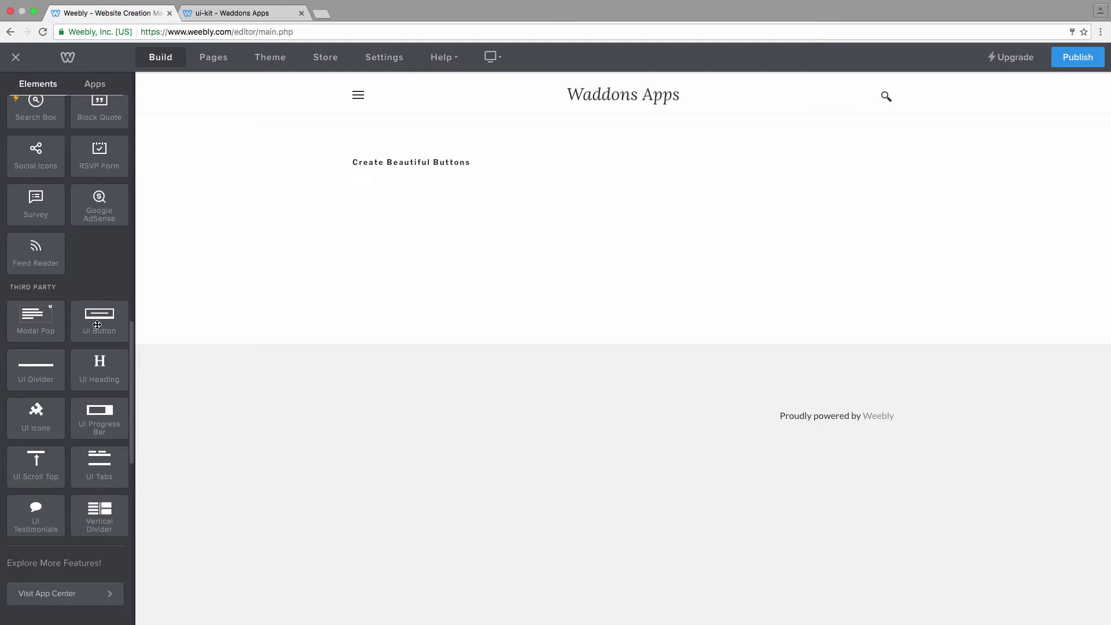
# Drag a UI Button element onto the page below the Create Beautiful Buttons heading.
pyautogui.moveTo(94, 319); pyautogui.dragTo(497, 186)
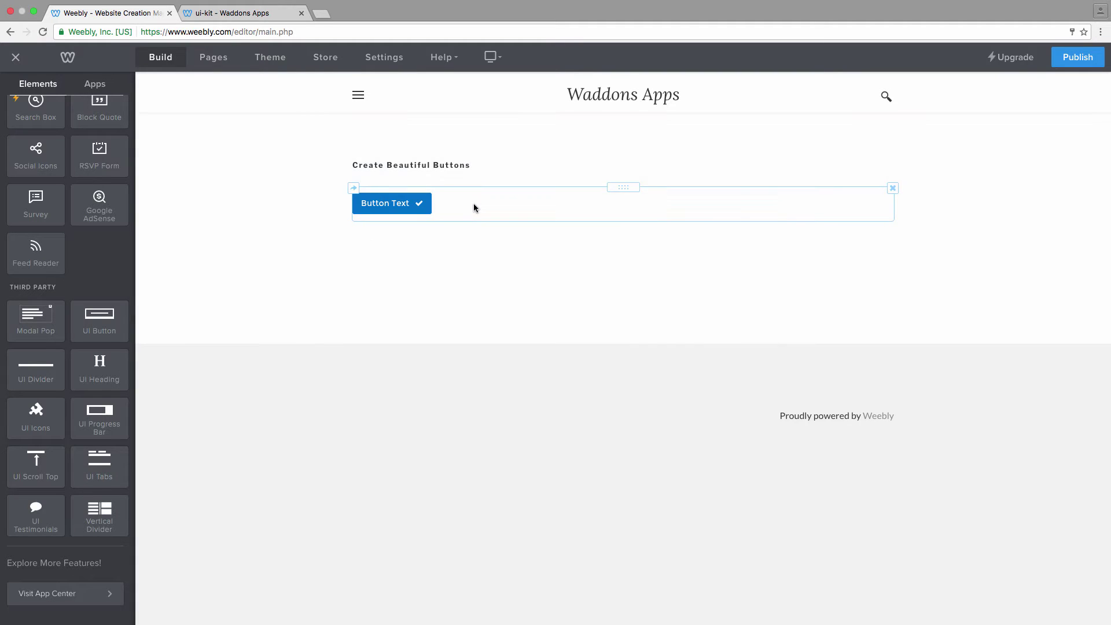
# Bring up the button's font picker and scroll through the font list.
pyautogui.click(473, 203)
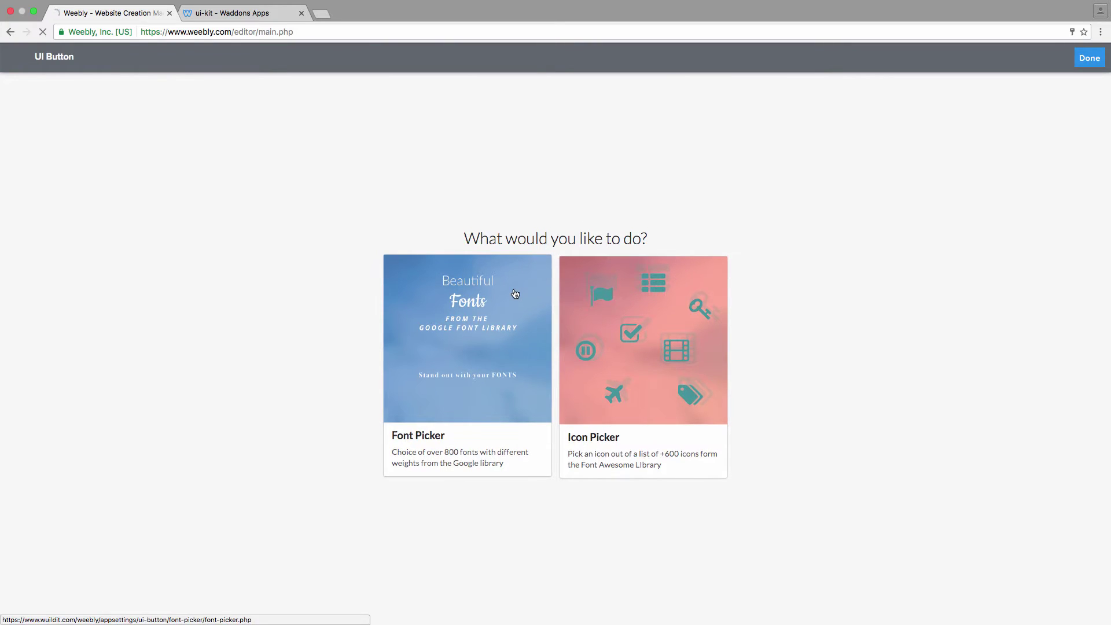
pyautogui.click(513, 292)
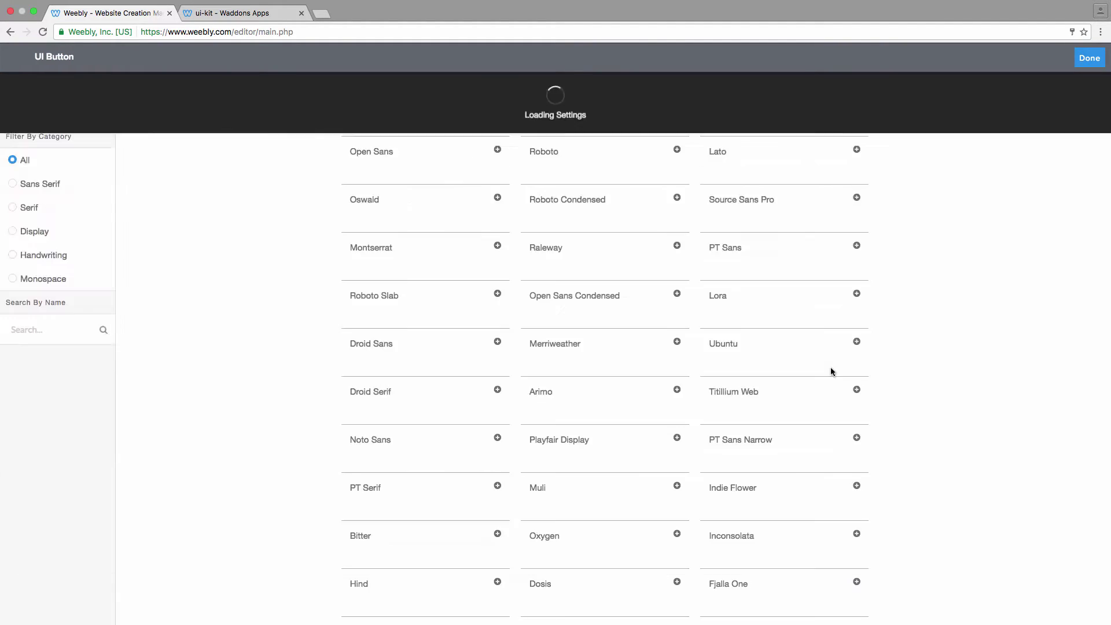
pyautogui.scroll(-20, 762, 286)
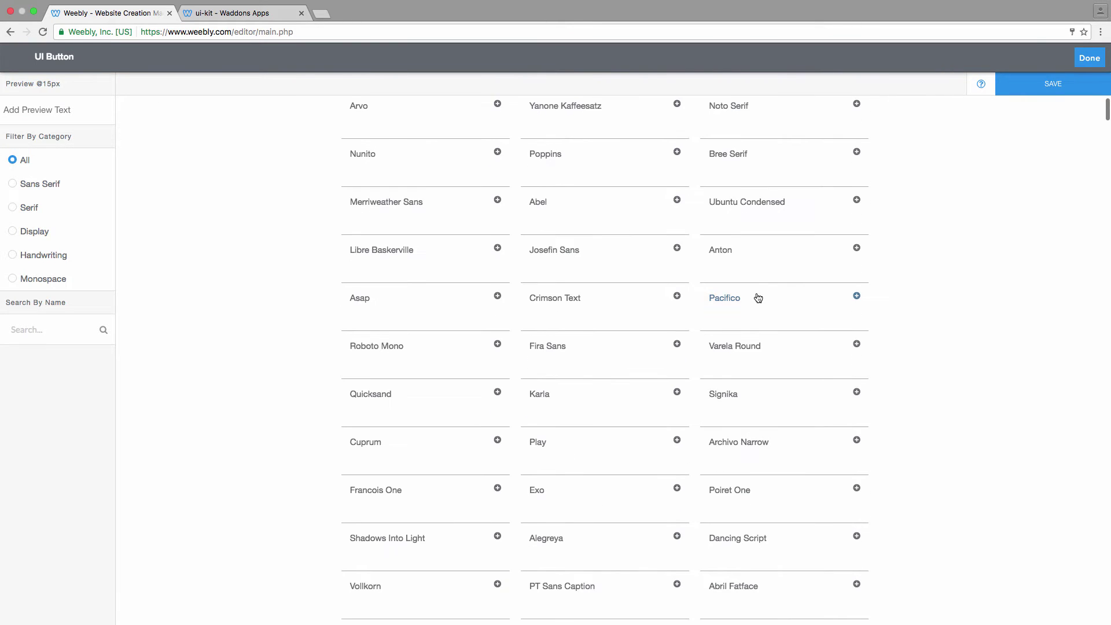
pyautogui.scroll(-15, 766, 304)
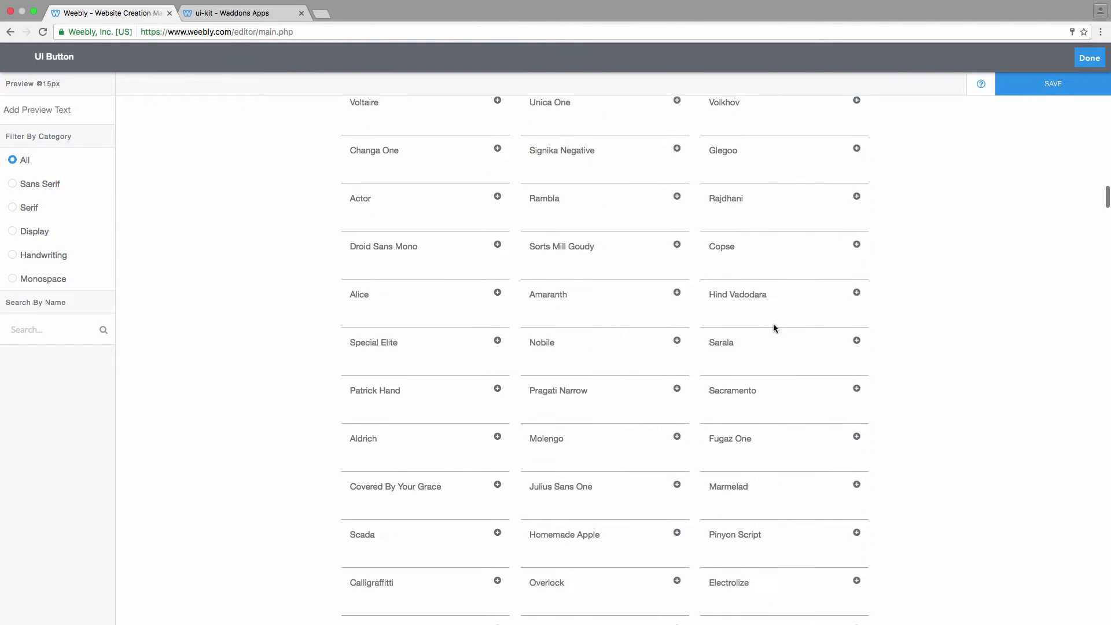
pyautogui.scroll(20, 765, 304)
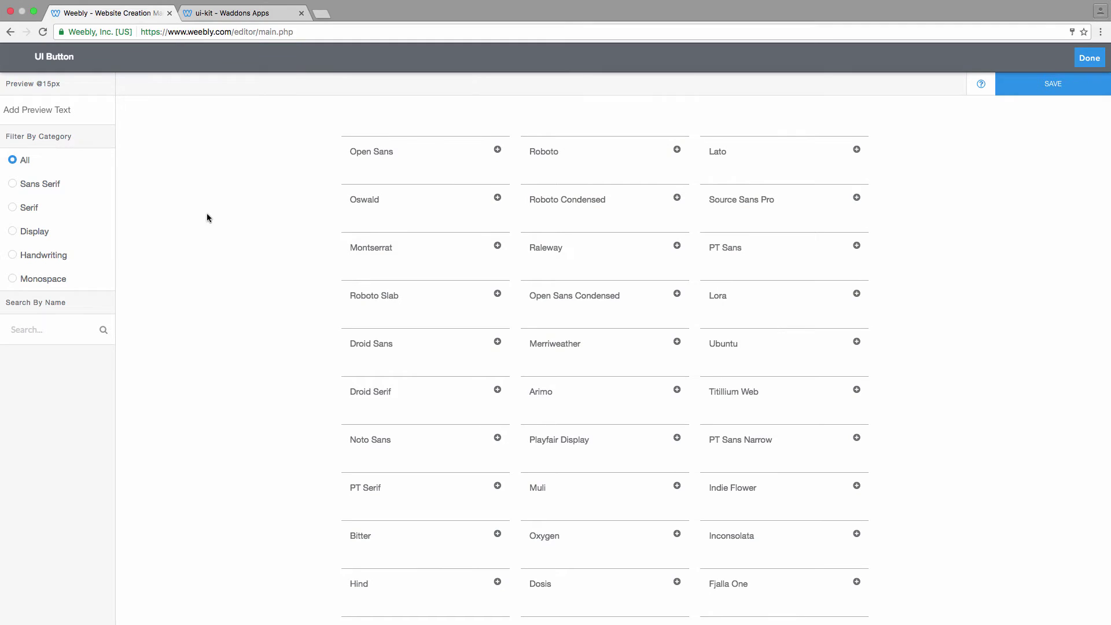
# Filter fonts by sans-serif, serif and display categories, then return to all fonts.
pyautogui.click(38, 191)
pyautogui.click(29, 210)
pyautogui.click(30, 231)
pyautogui.click(27, 160)
pyautogui.click(26, 329)
# Set the font preview text to 'My Button'.
pyautogui.click(36, 112)
pyautogui.doubleClick(22, 114)
pyautogui.press('super+a')
pyautogui.write('My Button')
# Compare Open Sans and Roboto weights, previewing Roboto at 100 and 900.
pyautogui.click(397, 156)
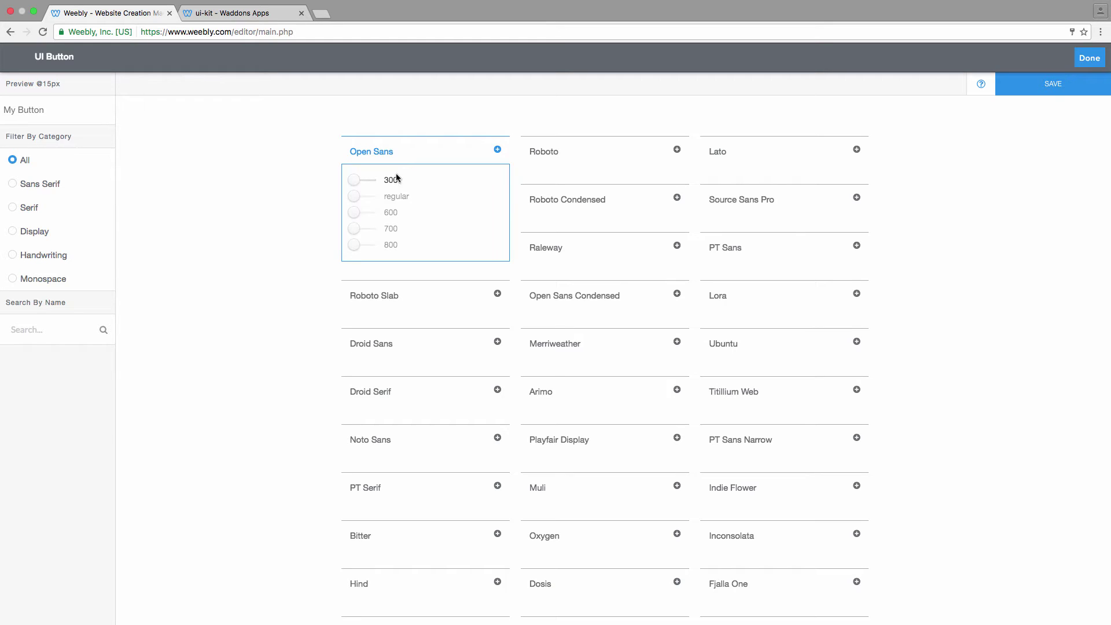
pyautogui.moveTo(390, 152); pyautogui.dragTo(517, 155)
pyautogui.click(557, 155)
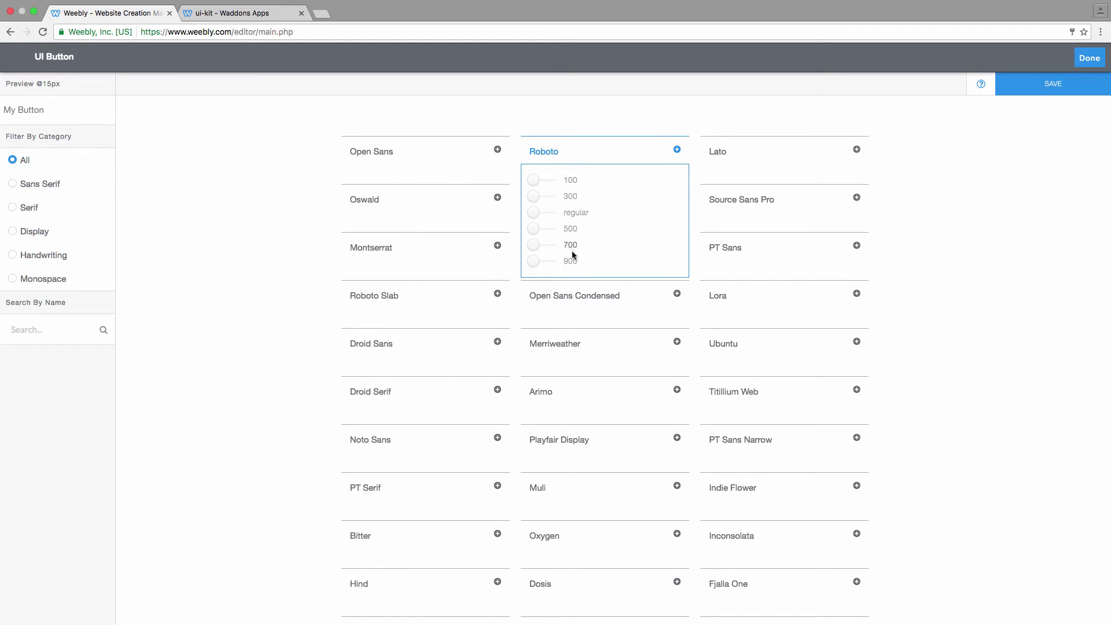
pyautogui.click(575, 184)
pyautogui.click(570, 261)
# Choose Droid Serif regular as the button font and save it.
pyautogui.click(380, 250)
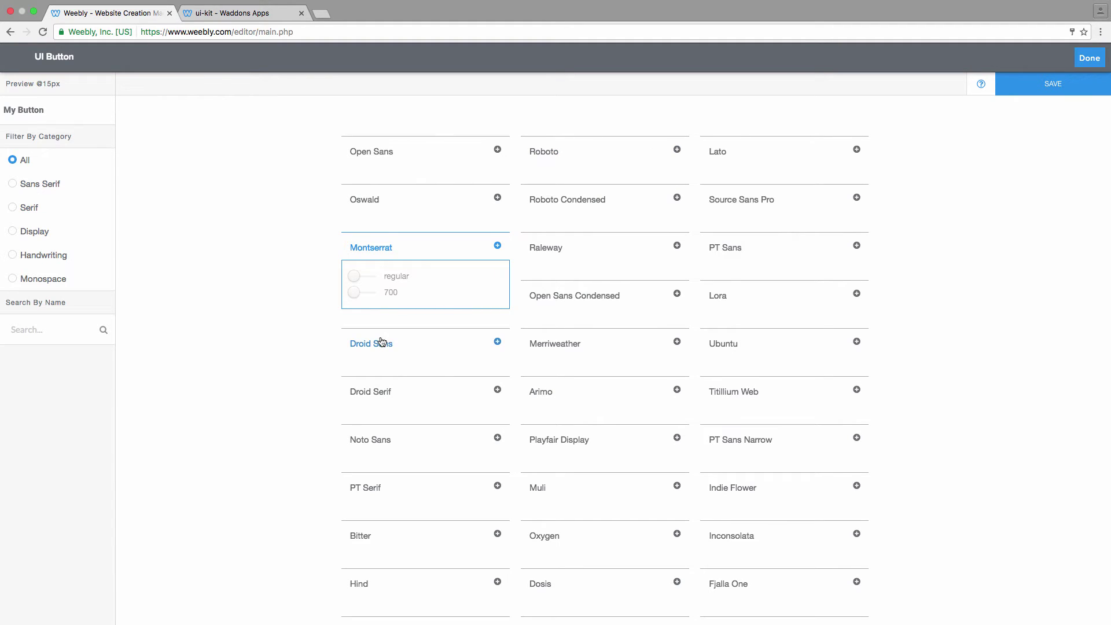
pyautogui.click(380, 390)
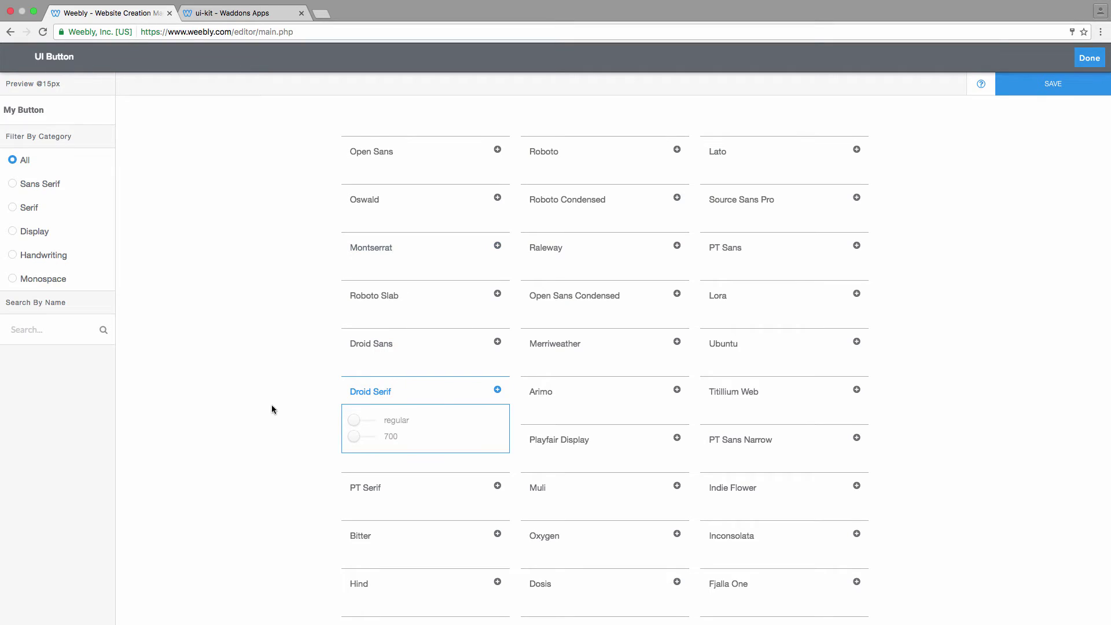
pyautogui.click(380, 440)
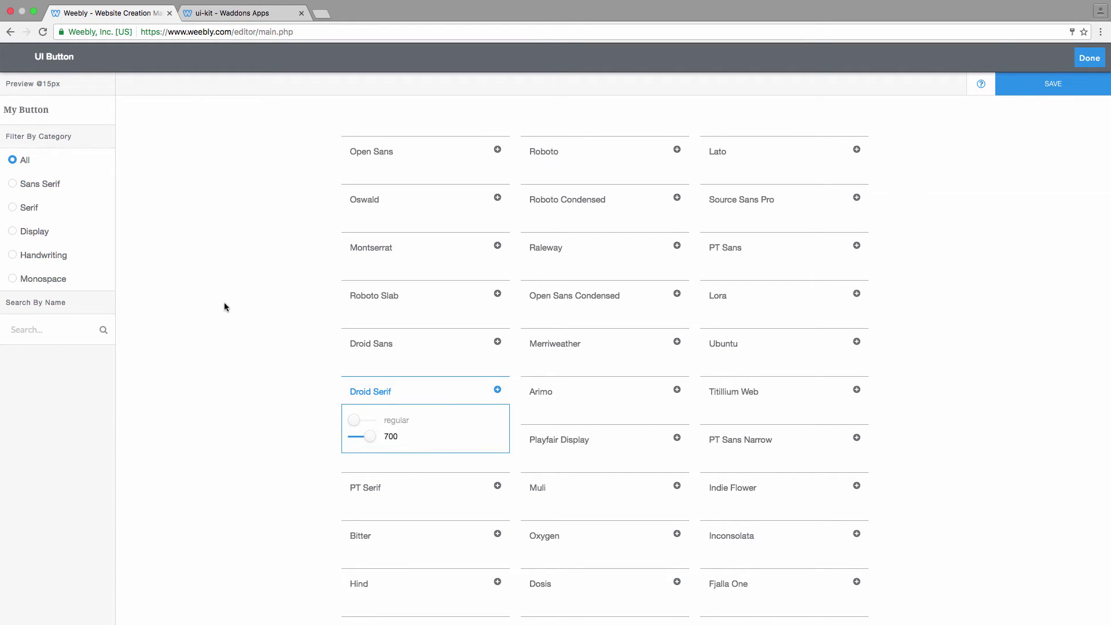
pyautogui.click(399, 425)
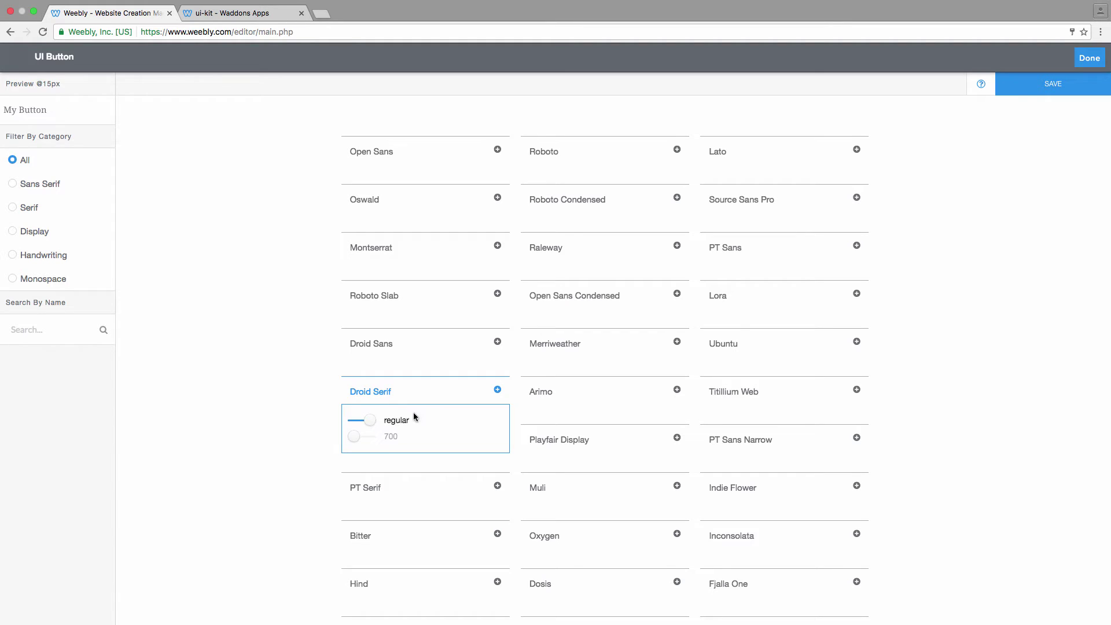
pyautogui.click(1032, 95)
# Return to the page and bring up the button's Icon Picker.
pyautogui.click(1086, 56)
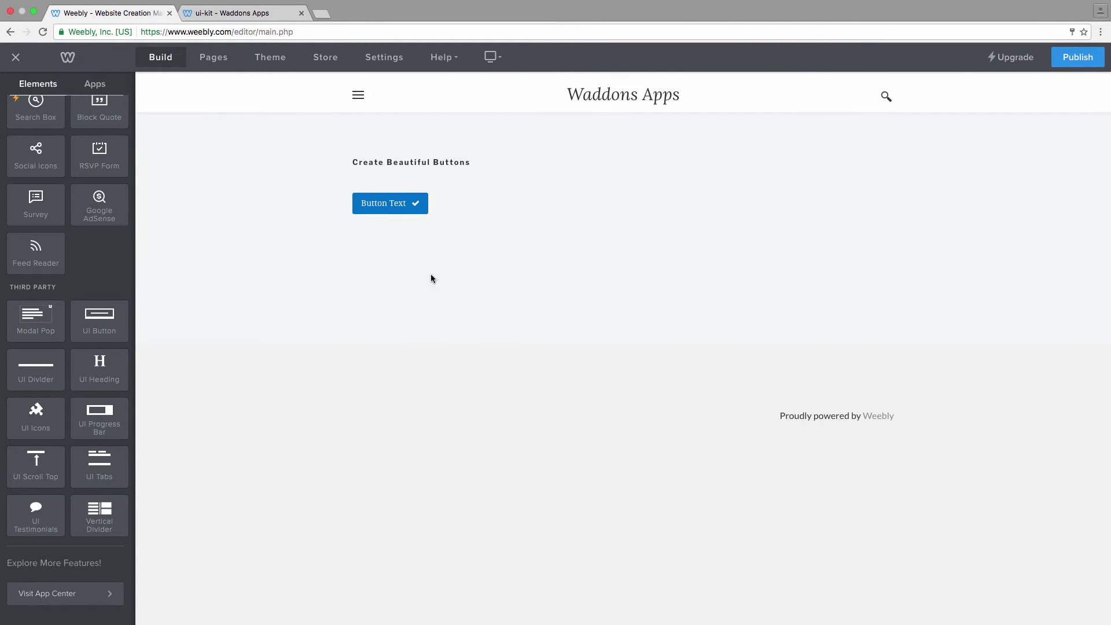
pyautogui.click(447, 209)
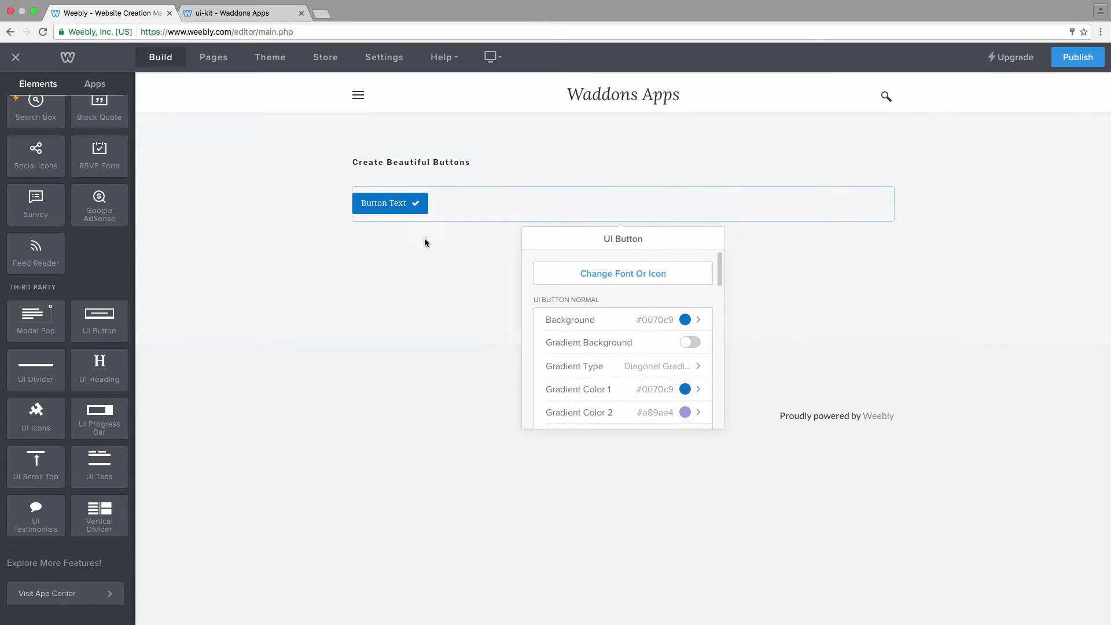
pyautogui.click(602, 276)
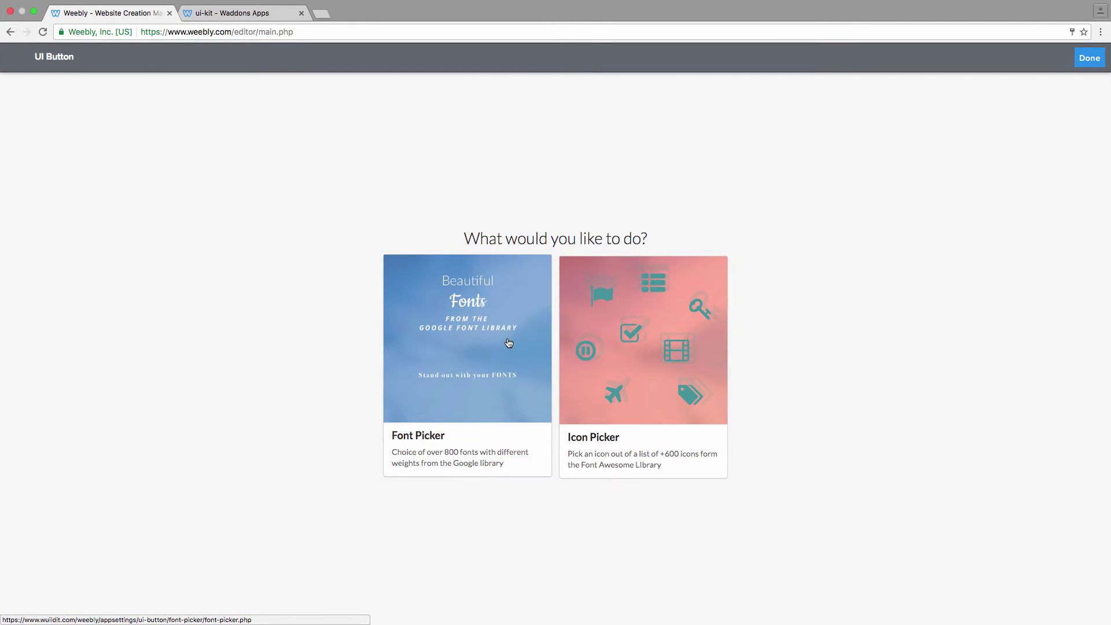
pyautogui.click(611, 309)
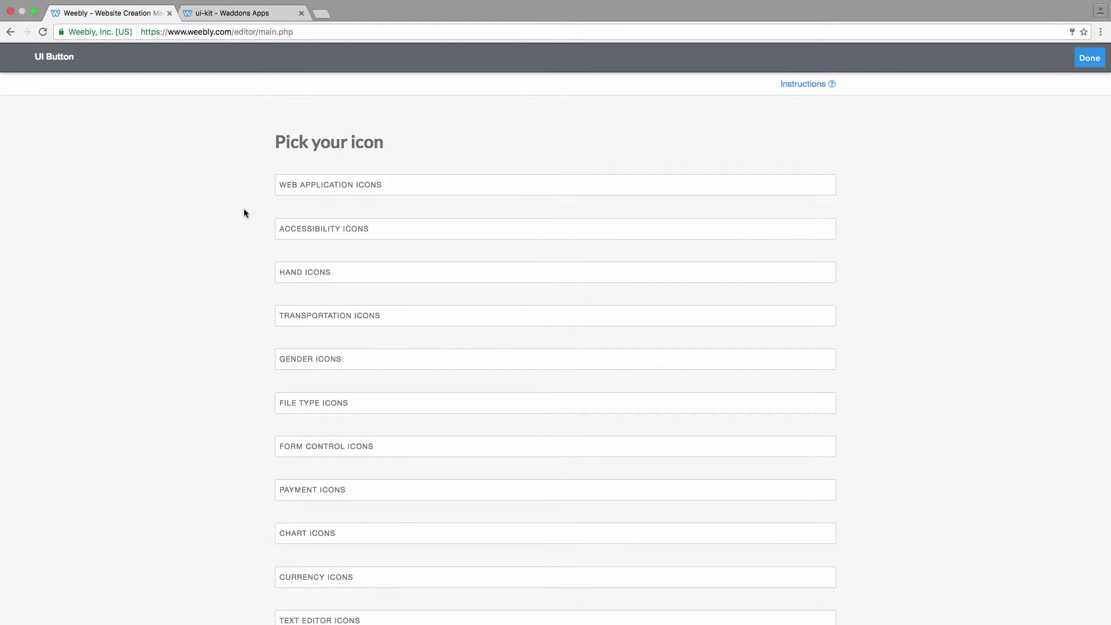
# Pick the open hand icon from the Hand icons set and apply it.
pyautogui.click(313, 184)
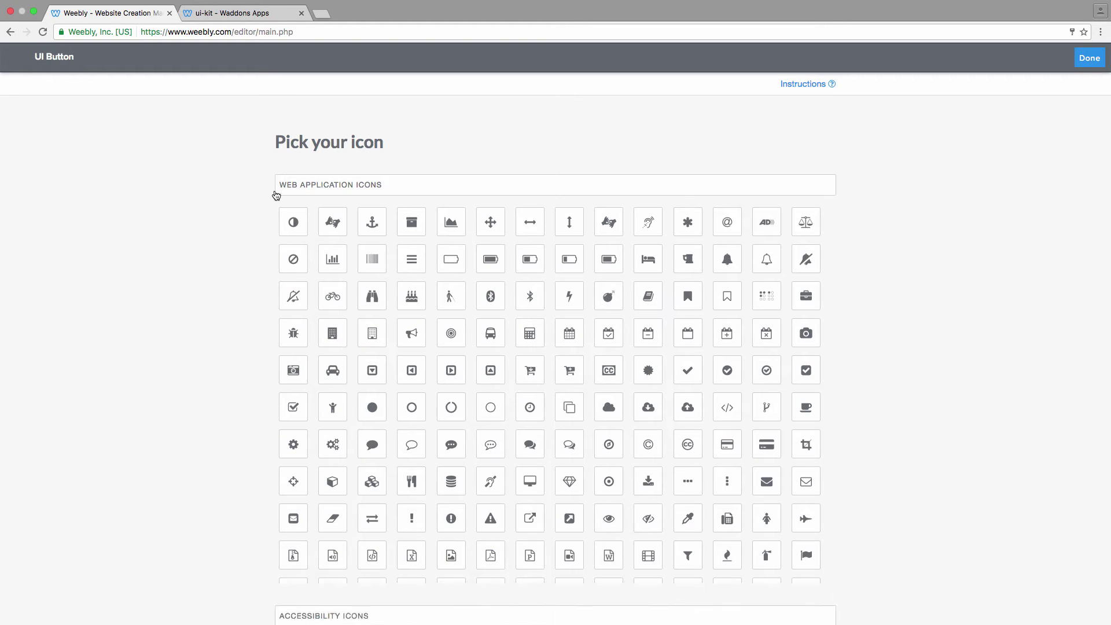
pyautogui.click(298, 228)
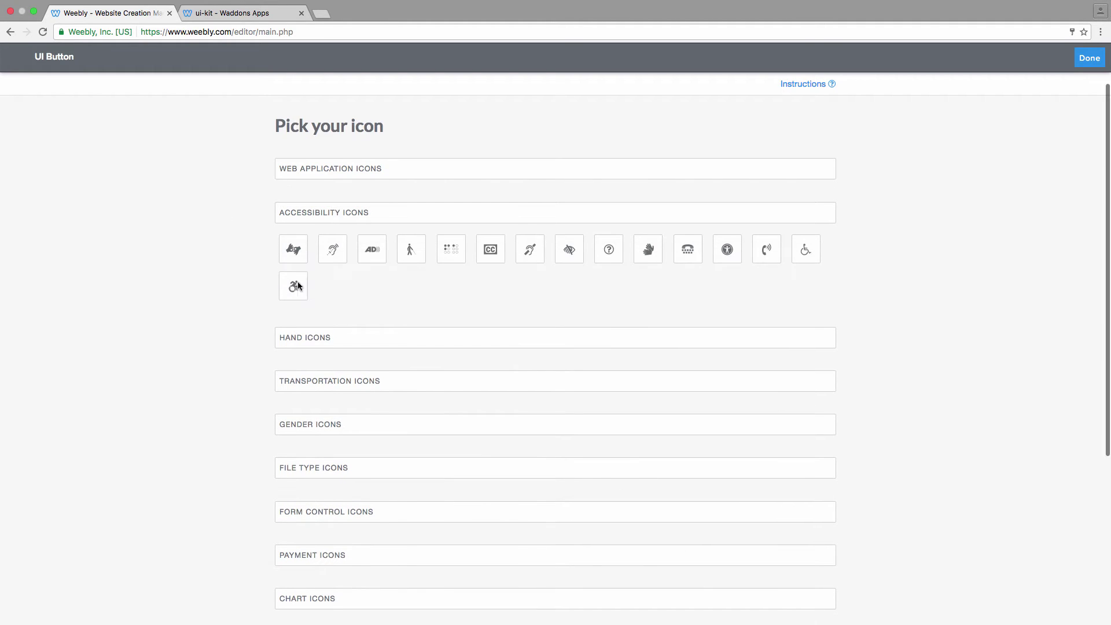
pyautogui.click(327, 339)
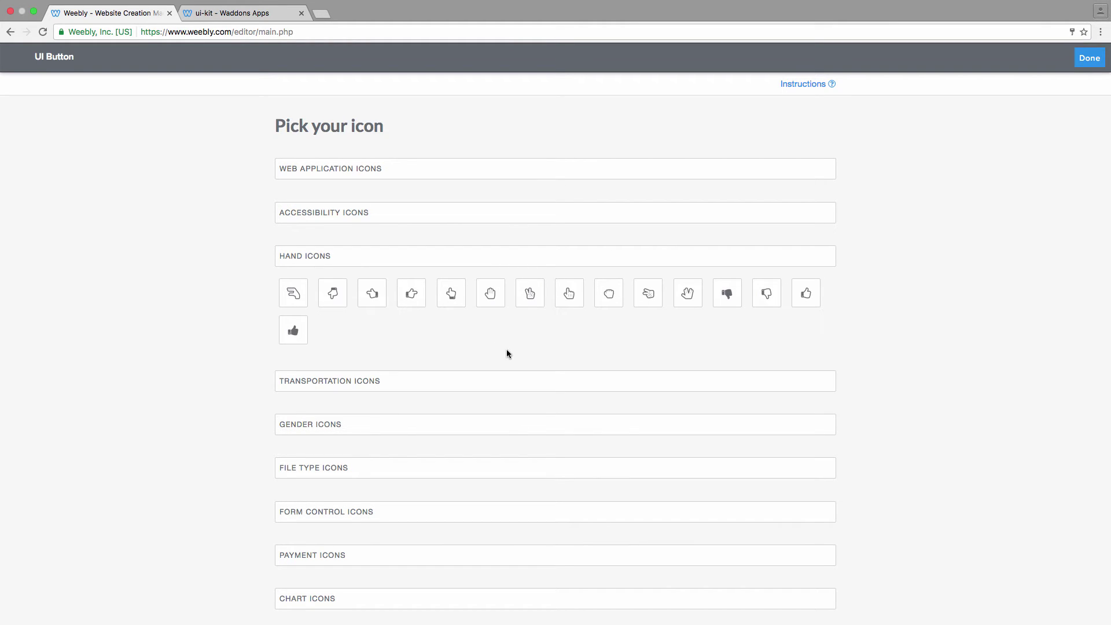
pyautogui.click(690, 296)
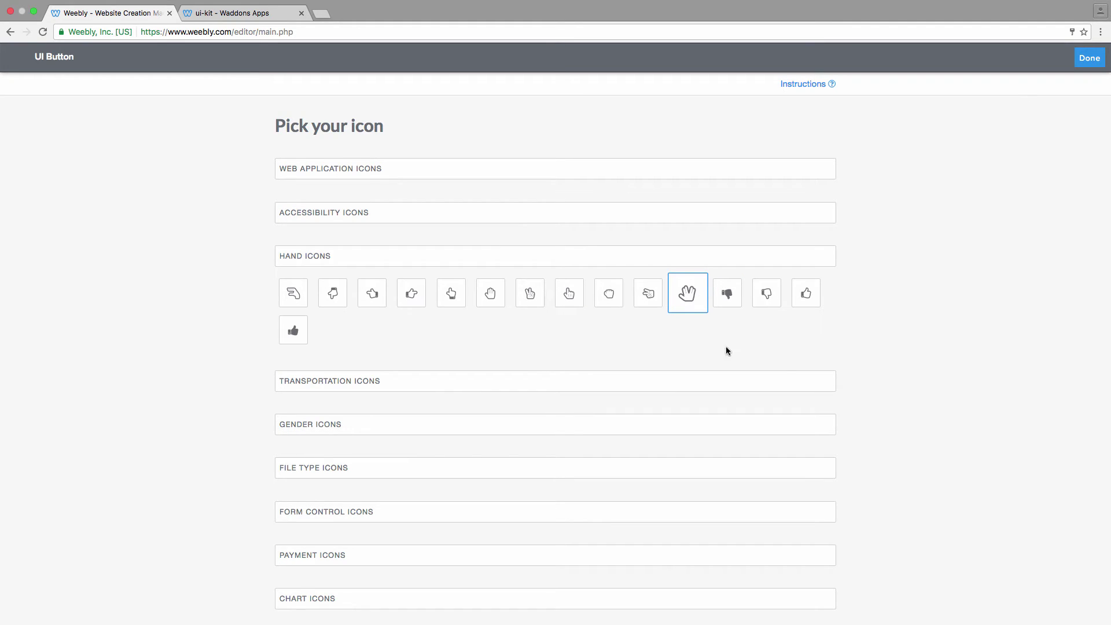
pyautogui.click(1081, 58)
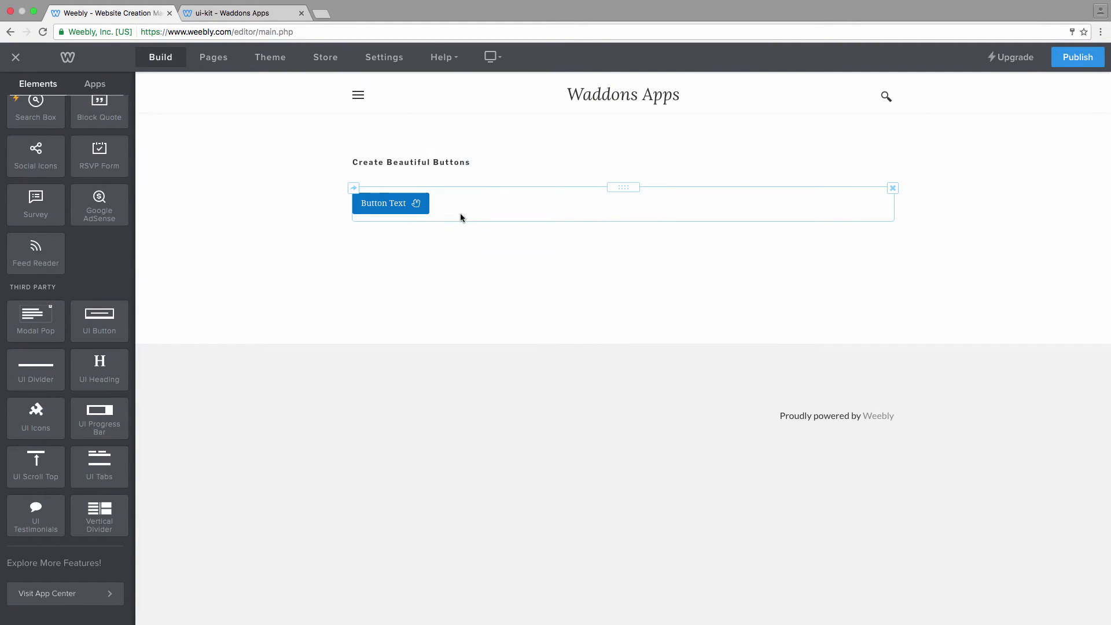
# Change the button label from 'Button Text' to 'My Button'.
pyautogui.click(460, 214)
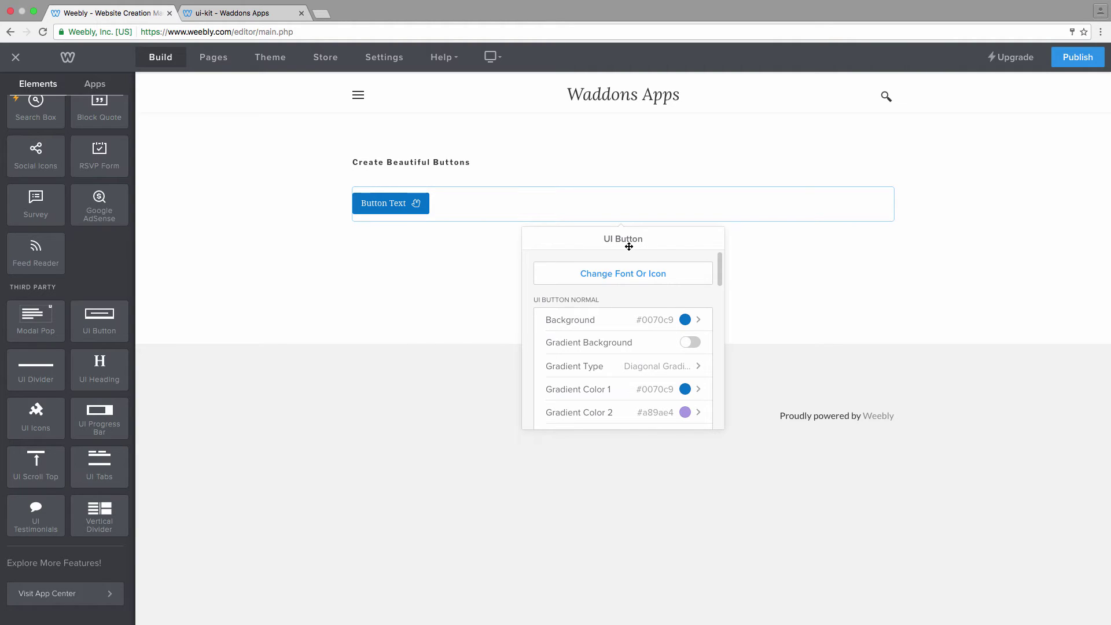
pyautogui.click(397, 202)
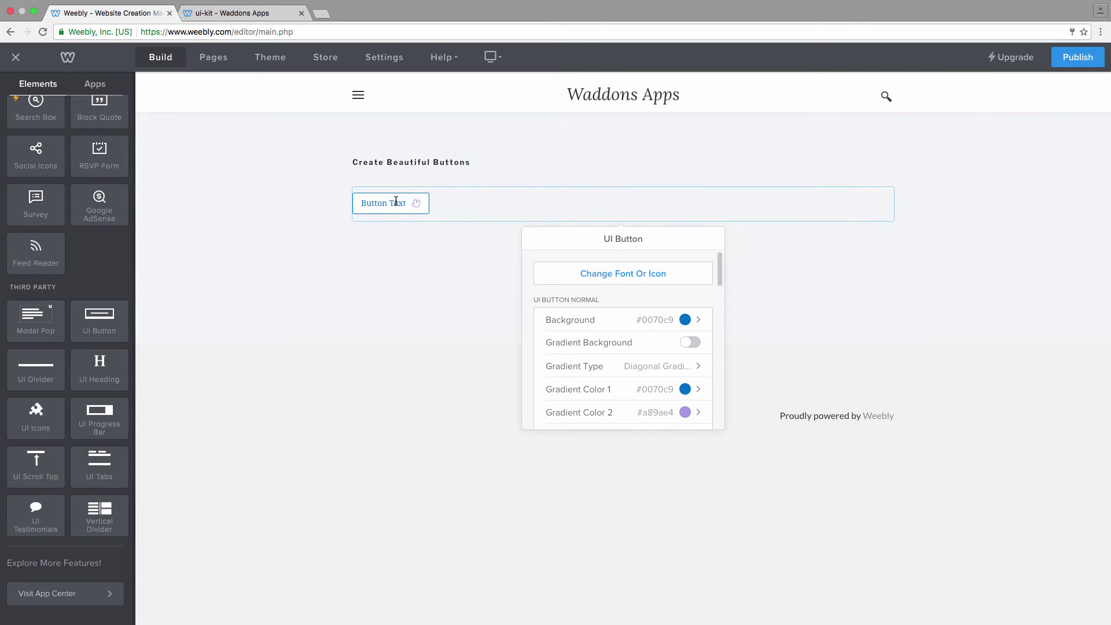
pyautogui.click(403, 204)
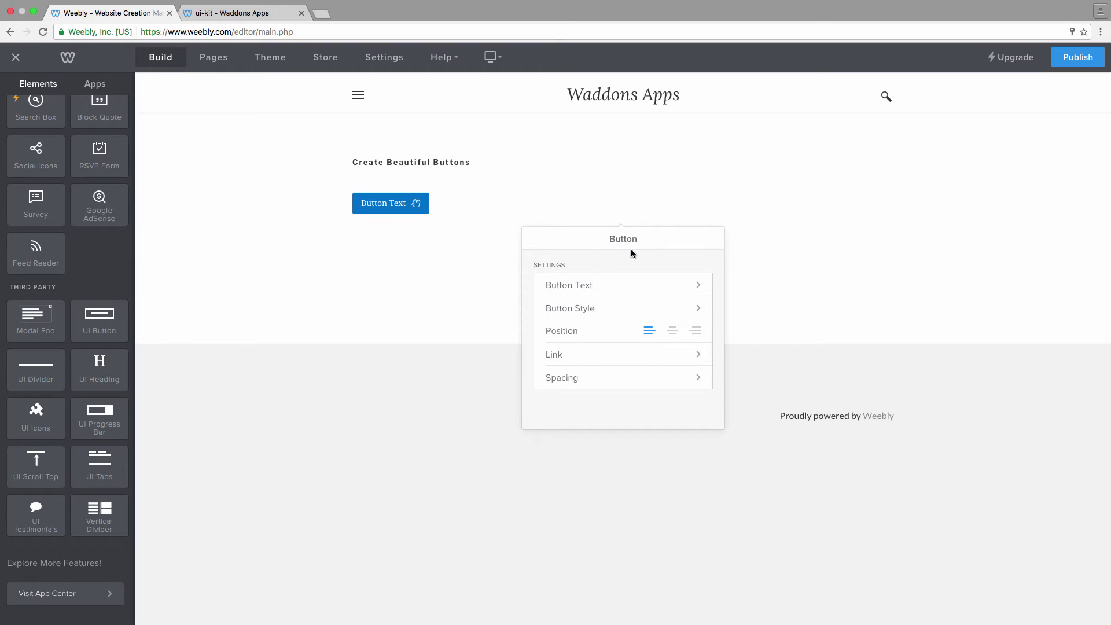
pyautogui.click(592, 285)
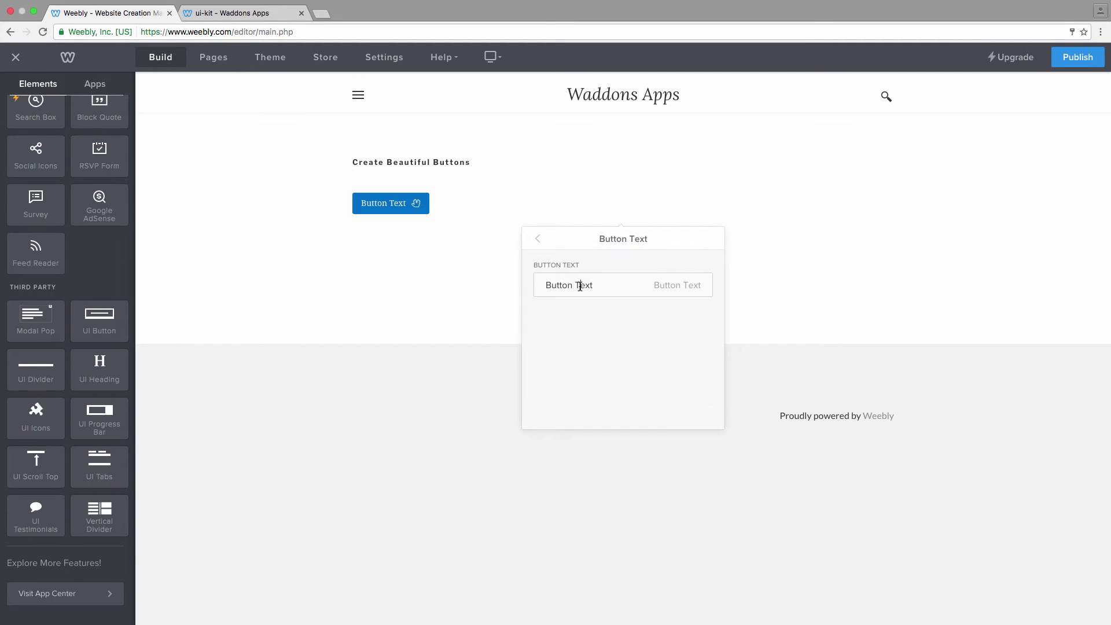
pyautogui.tripleClick(580, 286)
pyautogui.write('My Button')
pyautogui.click(537, 242)
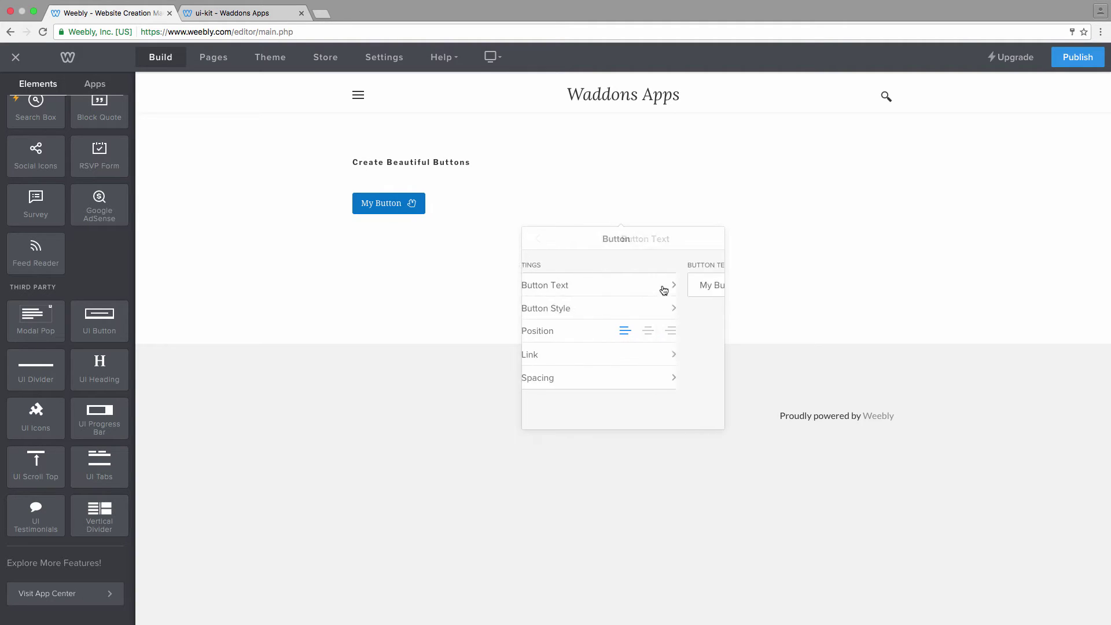
# Review style presets, alignment, link and spacing settings, keeping the button left-aligned.
pyautogui.click(635, 307)
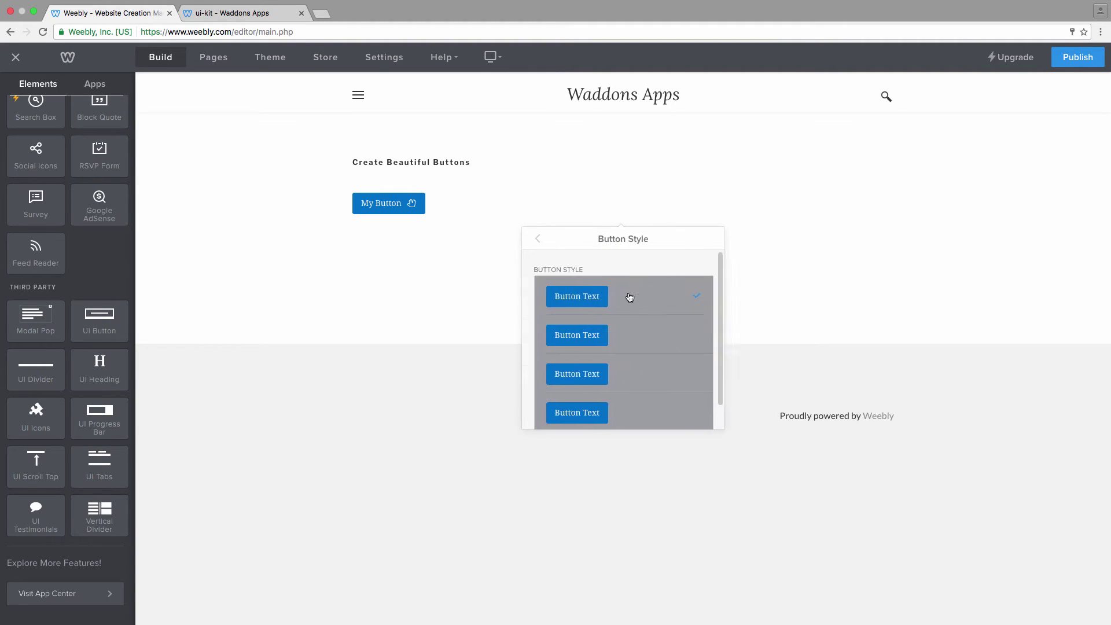
pyautogui.click(538, 240)
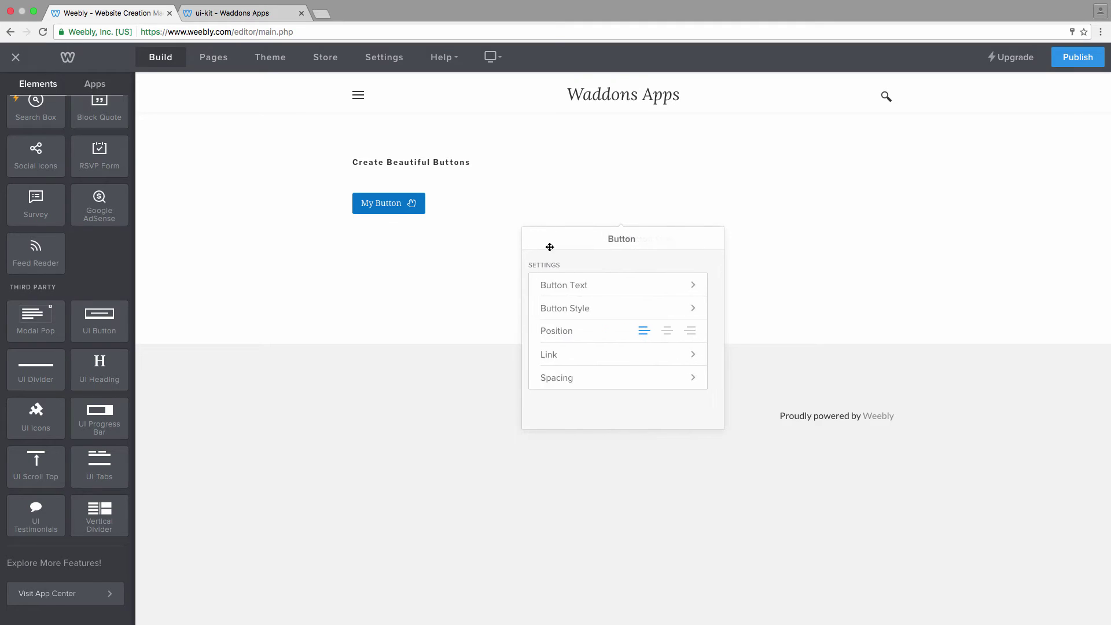
pyautogui.click(671, 330)
pyautogui.click(697, 331)
pyautogui.click(649, 331)
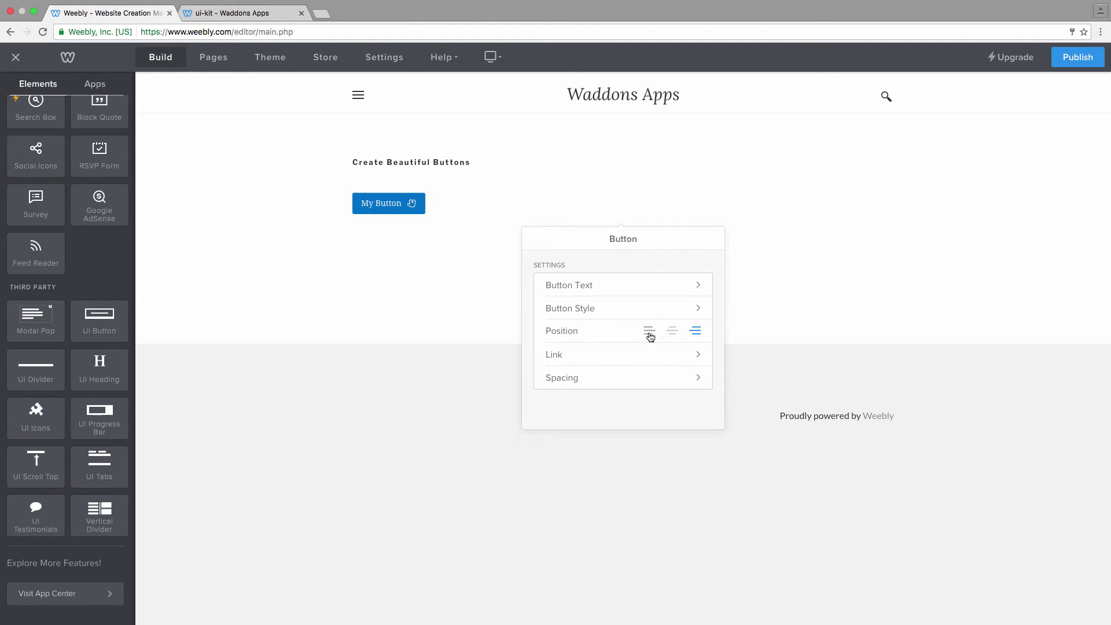
pyautogui.click(594, 360)
pyautogui.click(590, 381)
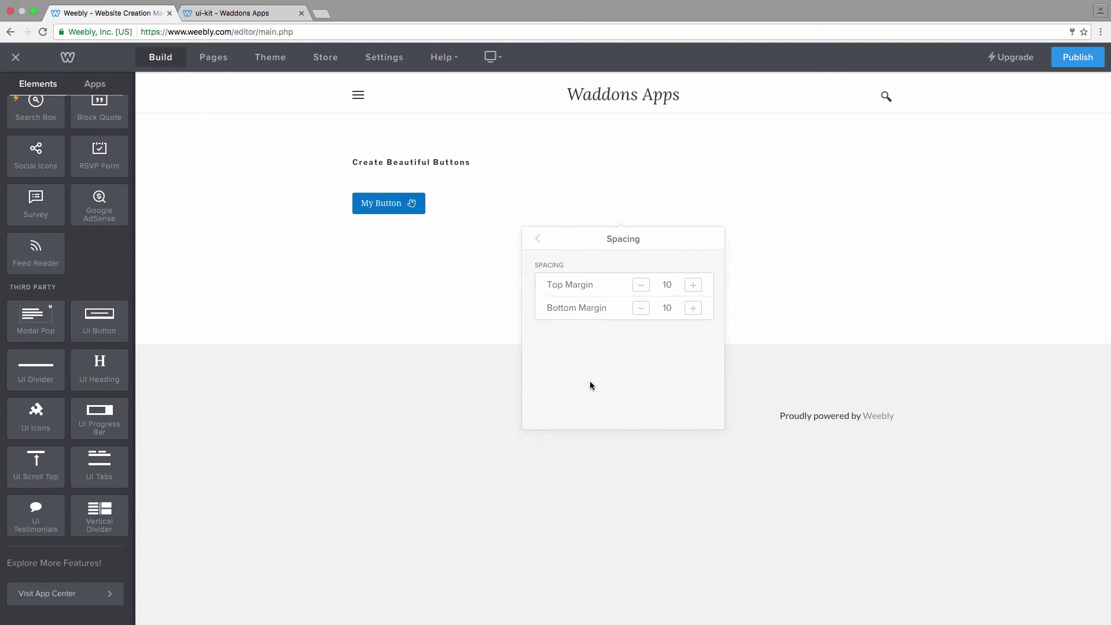
# Give the button a diagonal gradient background from #0070c9 blue to #a89ae4 purple.
pyautogui.click(538, 240)
pyautogui.click(469, 212)
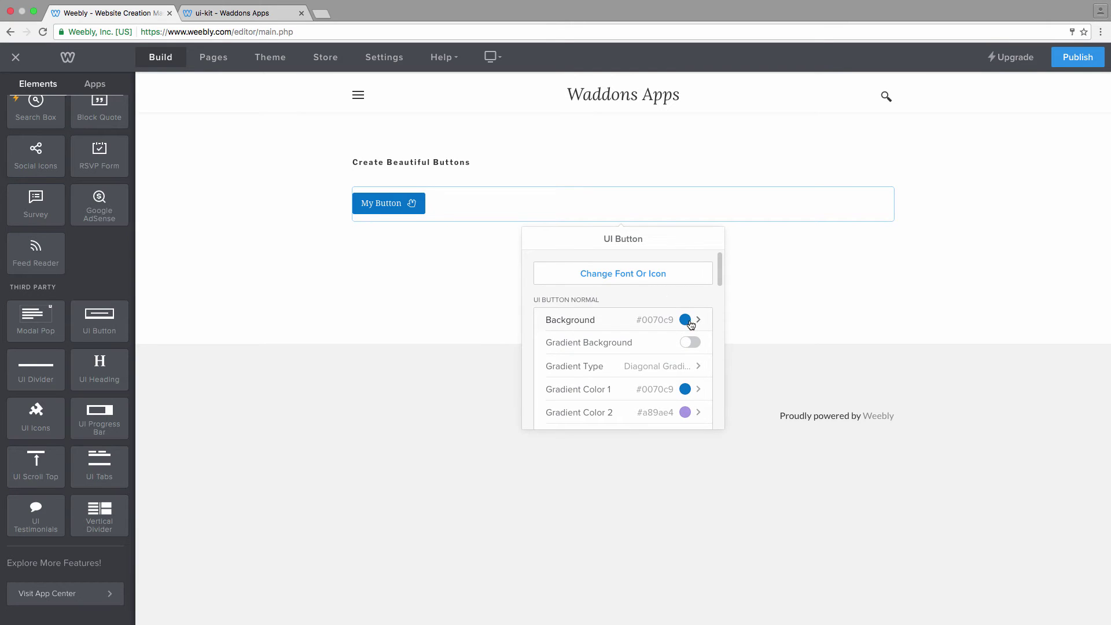
pyautogui.scroll(-1, 703, 303)
pyautogui.scroll(-3, 703, 301)
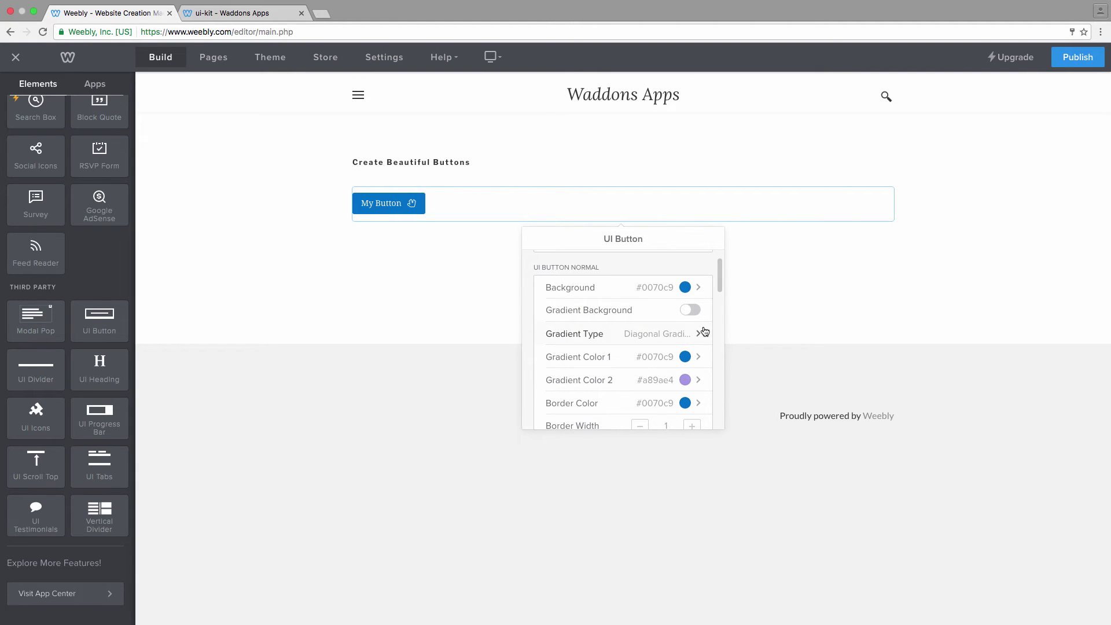
pyautogui.click(677, 335)
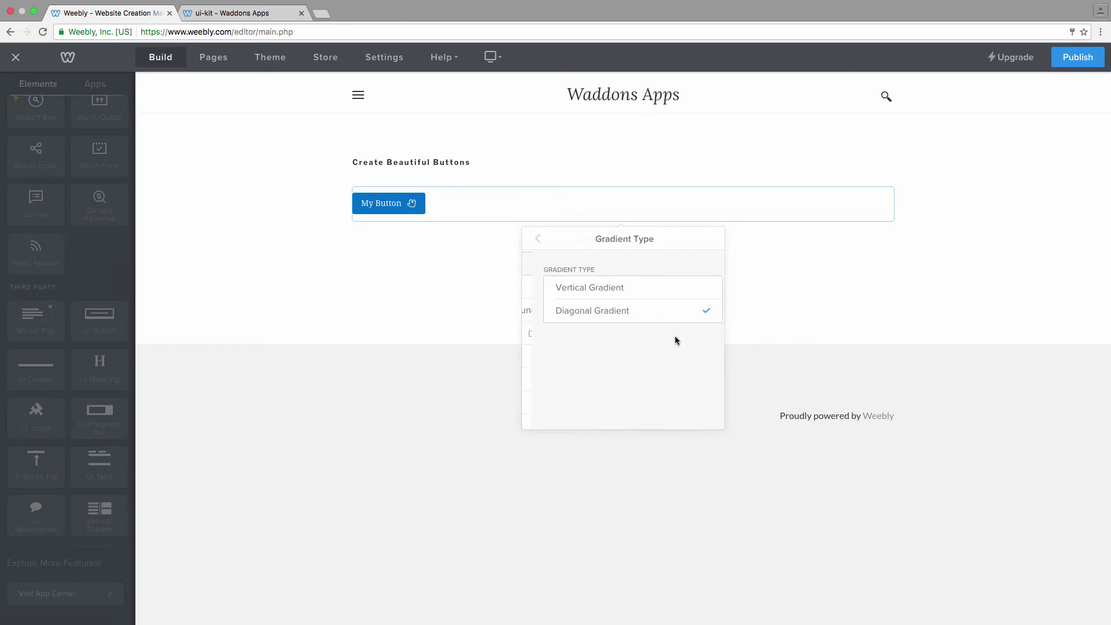
pyautogui.click(538, 239)
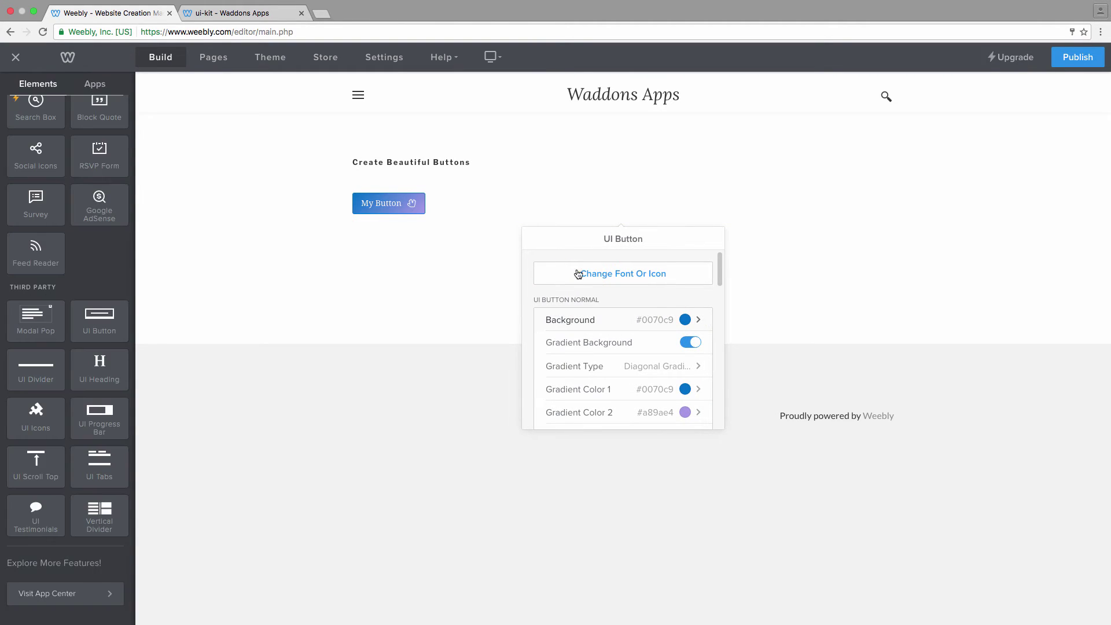
pyautogui.scroll(-1, 654, 334)
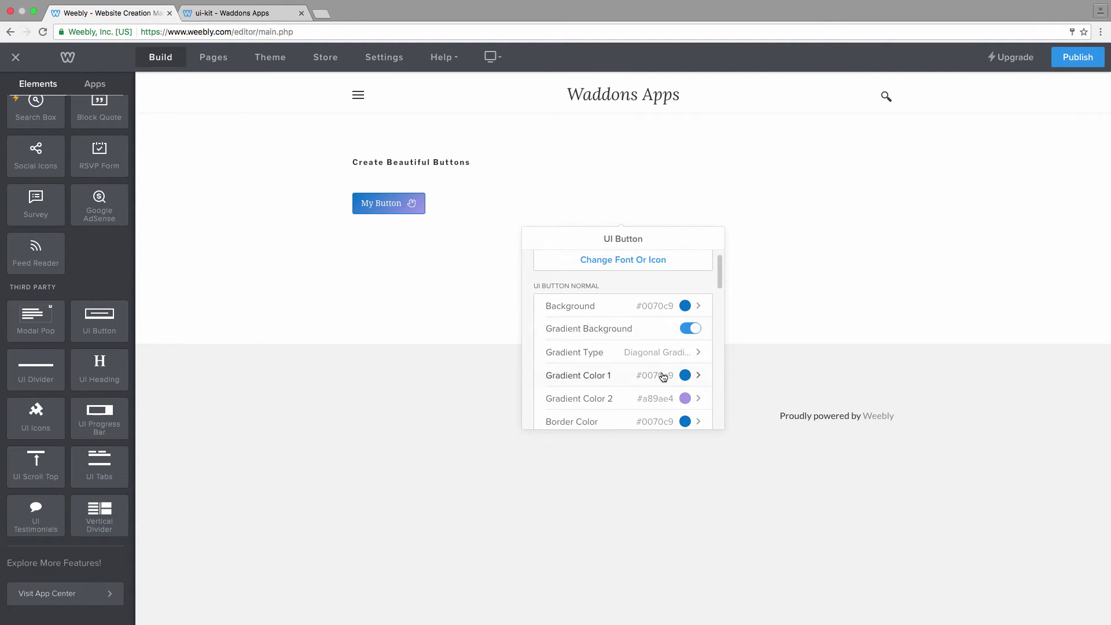
pyautogui.scroll(-2, 664, 380)
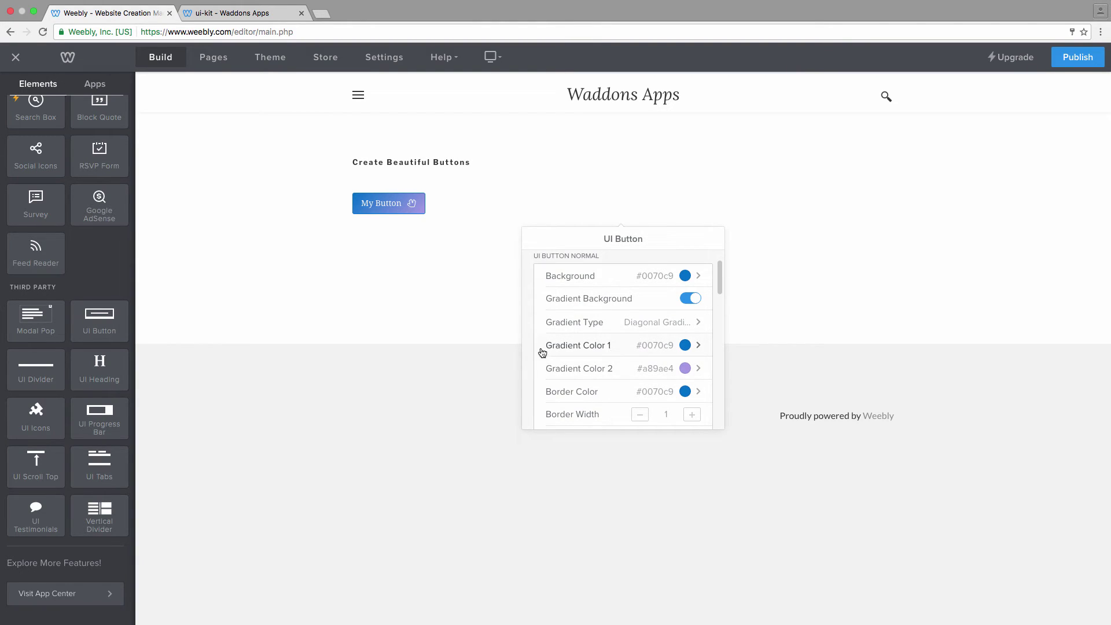
pyautogui.scroll(-1, 540, 357)
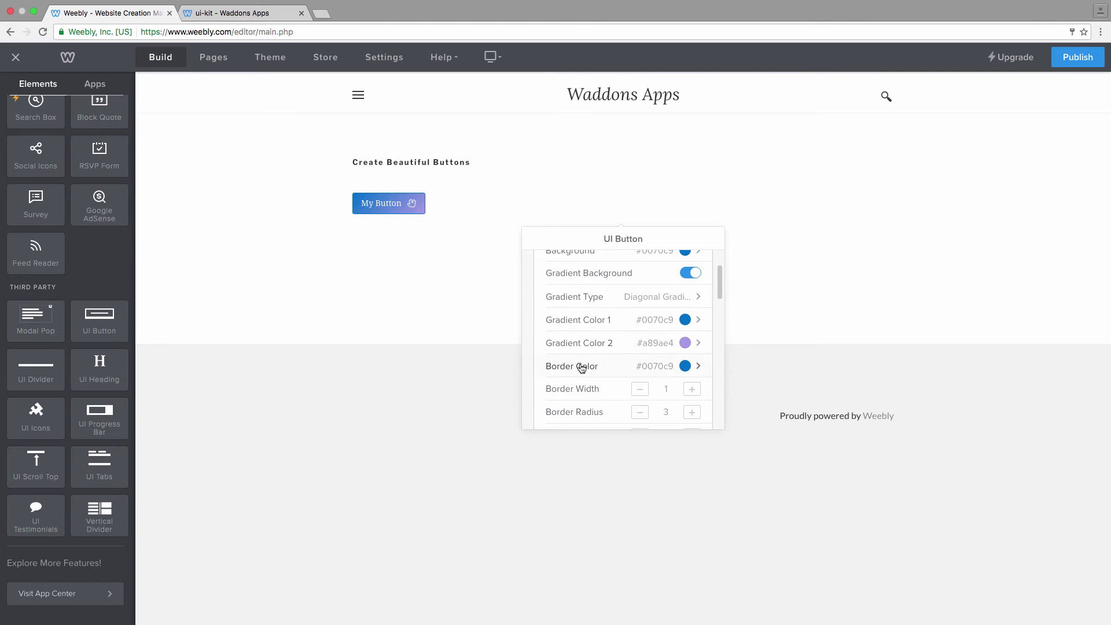
pyautogui.scroll(-1, 544, 367)
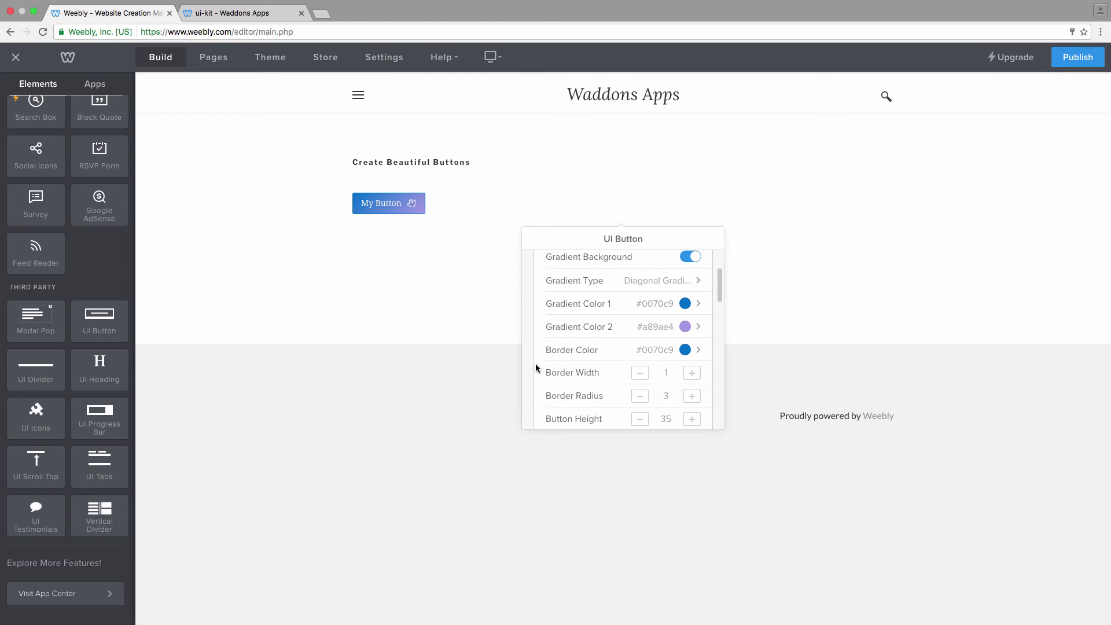
# Set border width to 0 and border radius to 30 for pill-shaped ends.
pyautogui.click(639, 373)
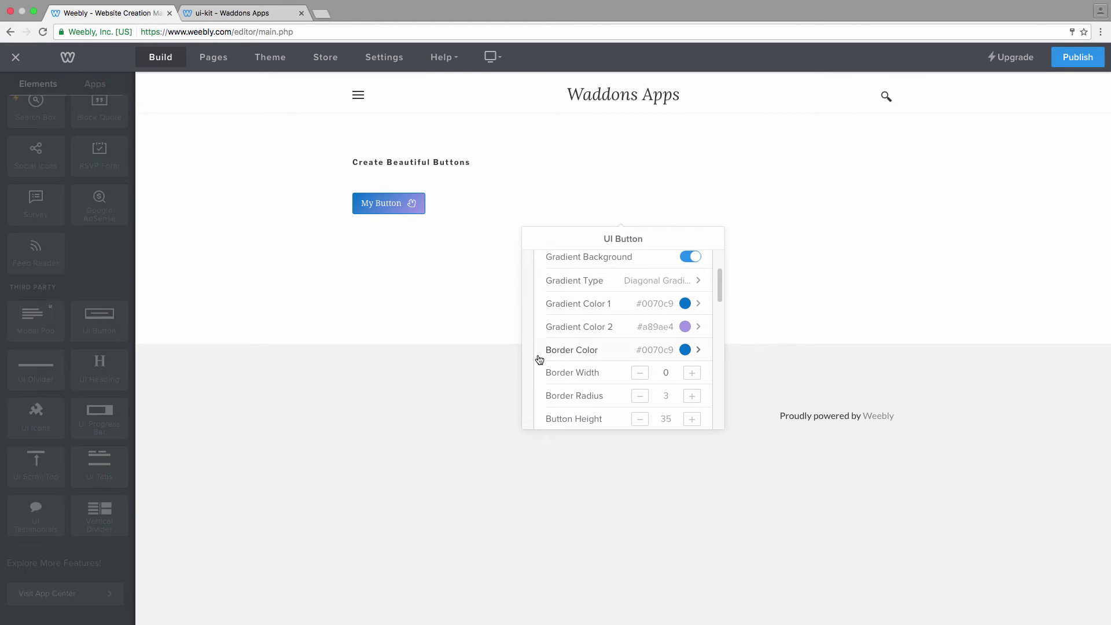
pyautogui.scroll(-2, 532, 355)
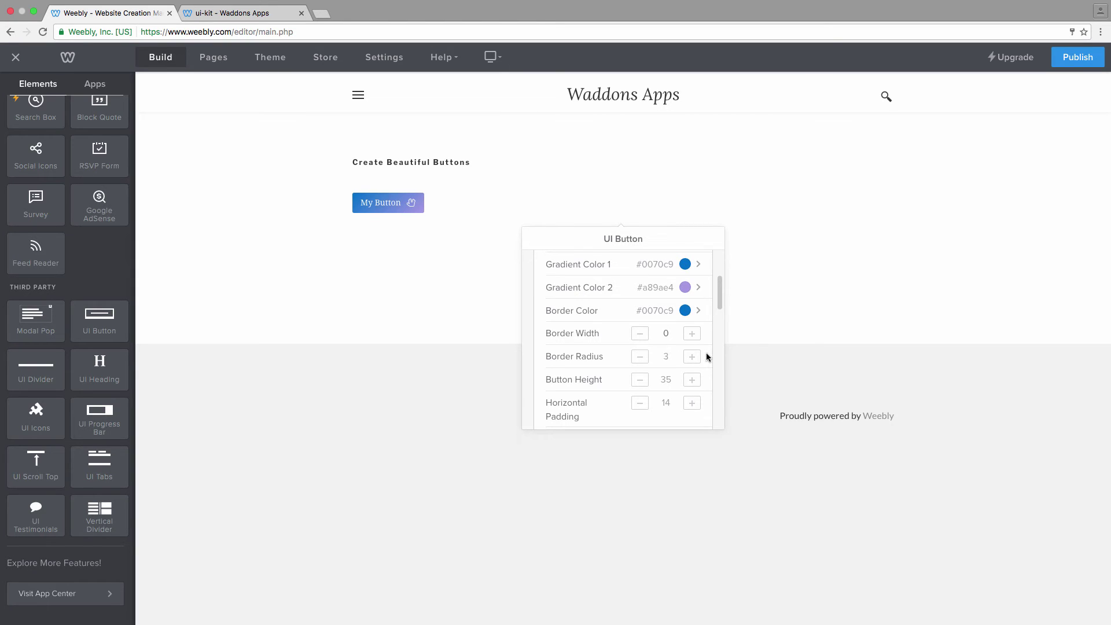
pyautogui.write('0')
pyautogui.press('BackSpace')
# Browse the icon settings and place the cursor in the Button Height field.
pyautogui.scroll(-3, 719, 356)
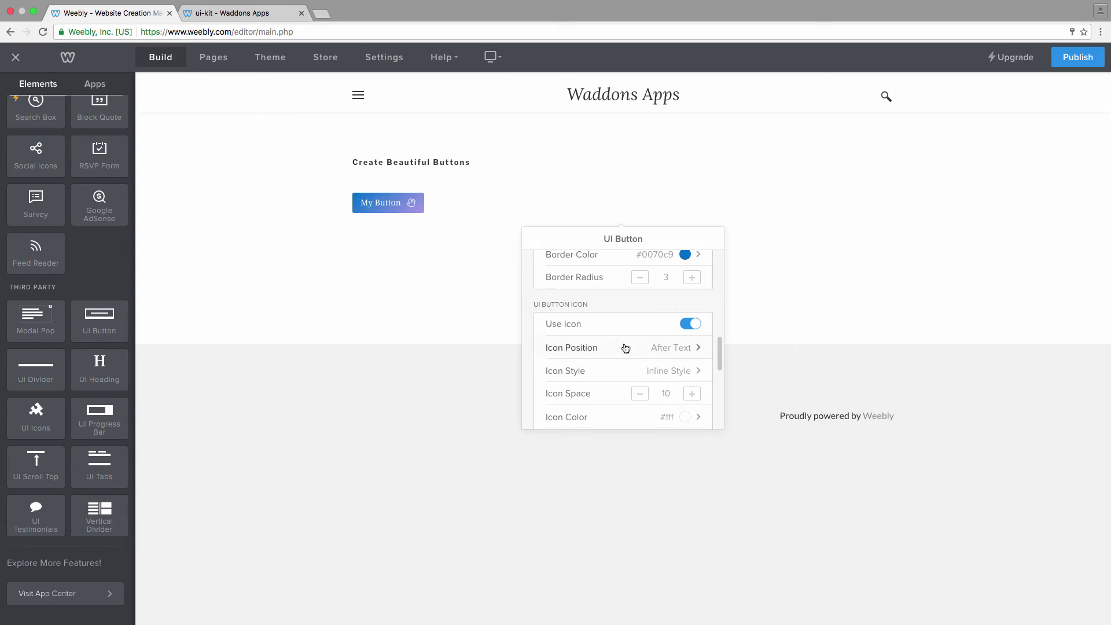
pyautogui.scroll(-4, 528, 342)
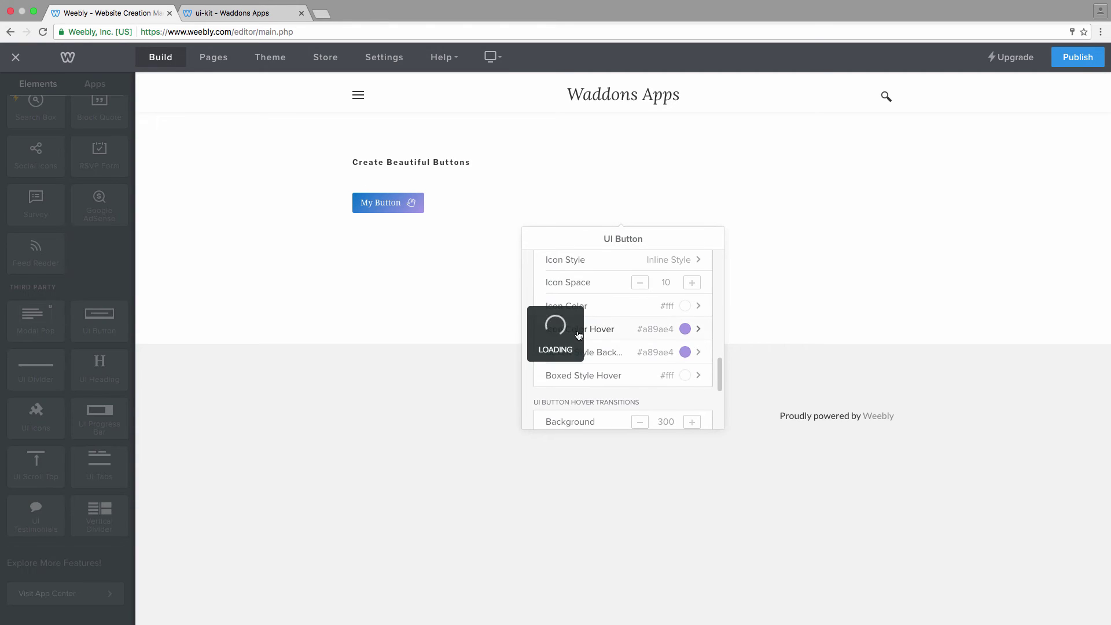
pyautogui.scroll(-2, 622, 333)
pyautogui.scroll(5, 654, 343)
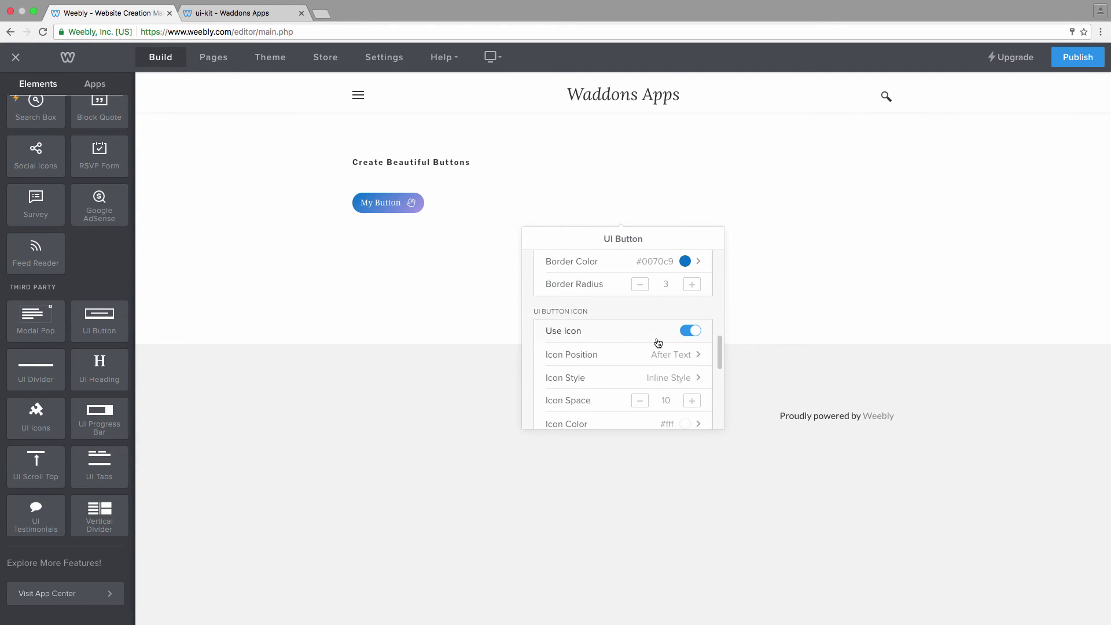
pyautogui.scroll(5, 658, 343)
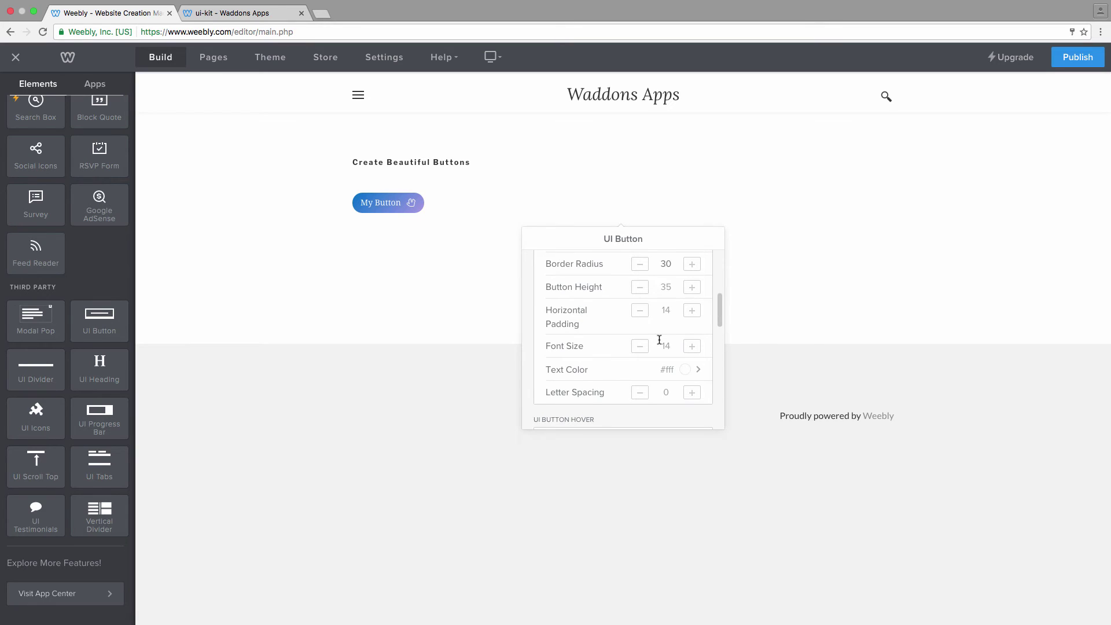
pyautogui.scroll(1, 658, 340)
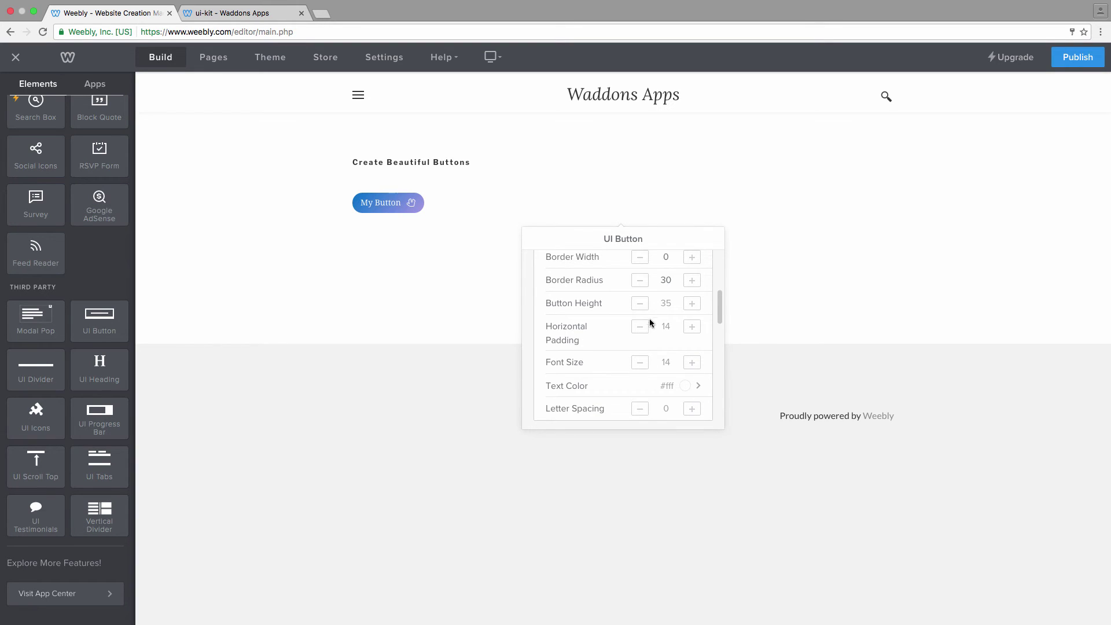
pyautogui.click(663, 302)
# Set the button height to 45 and the padding to 25.
pyautogui.write('45')
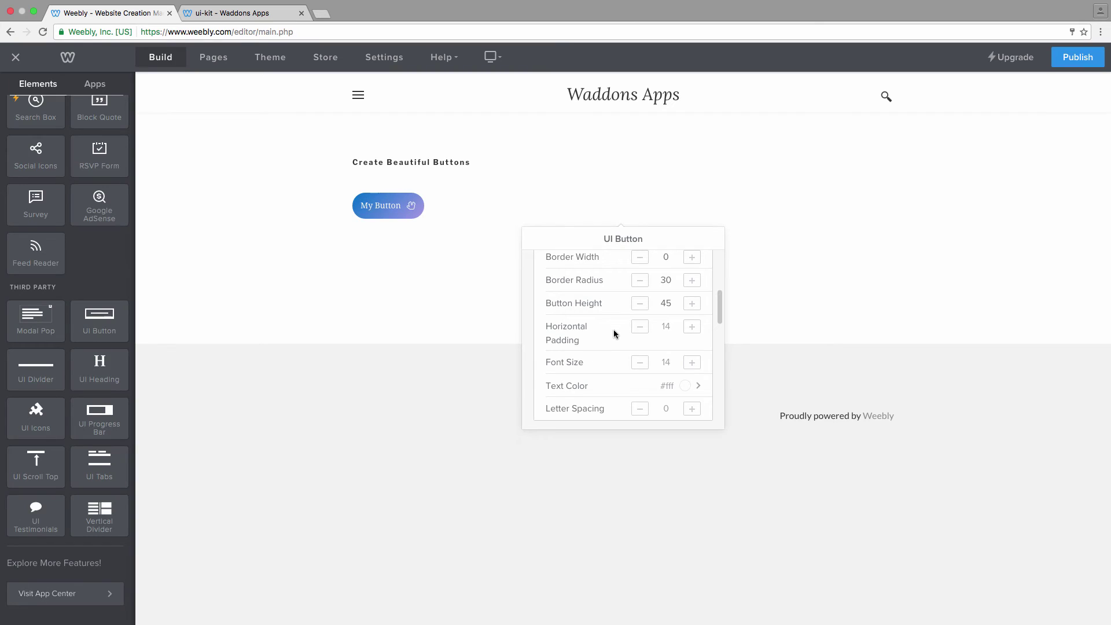
pyautogui.moveTo(615, 333)
pyautogui.write('24')
pyautogui.press('BackSpace')
pyautogui.write('5')
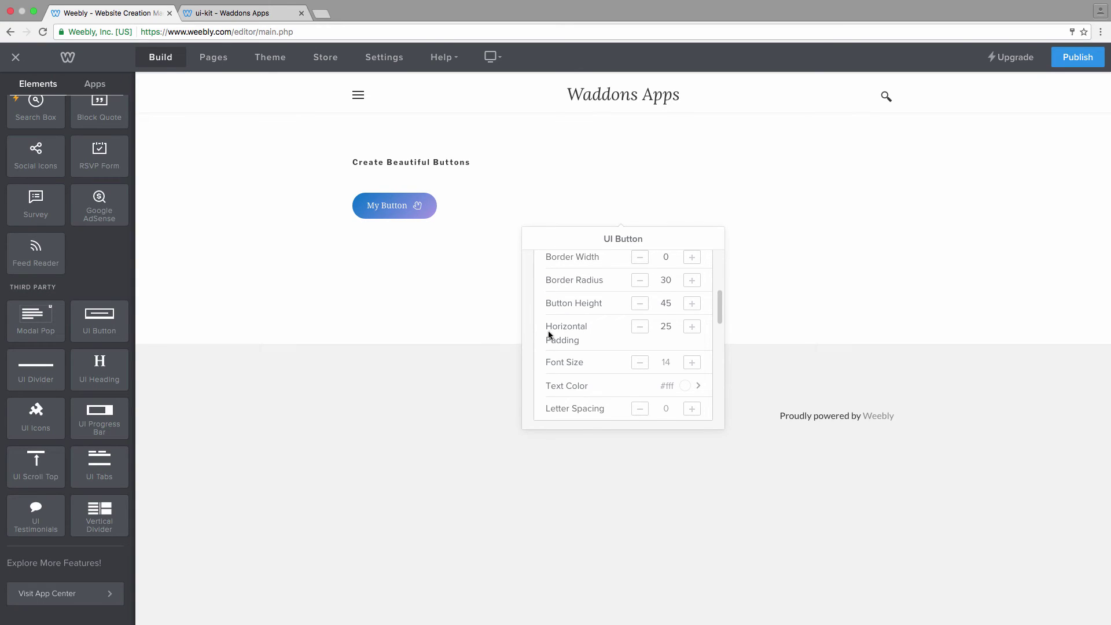
# Set the label's letter spacing to 3.
pyautogui.scroll(-2, 547, 331)
pyautogui.scroll(-2, 529, 339)
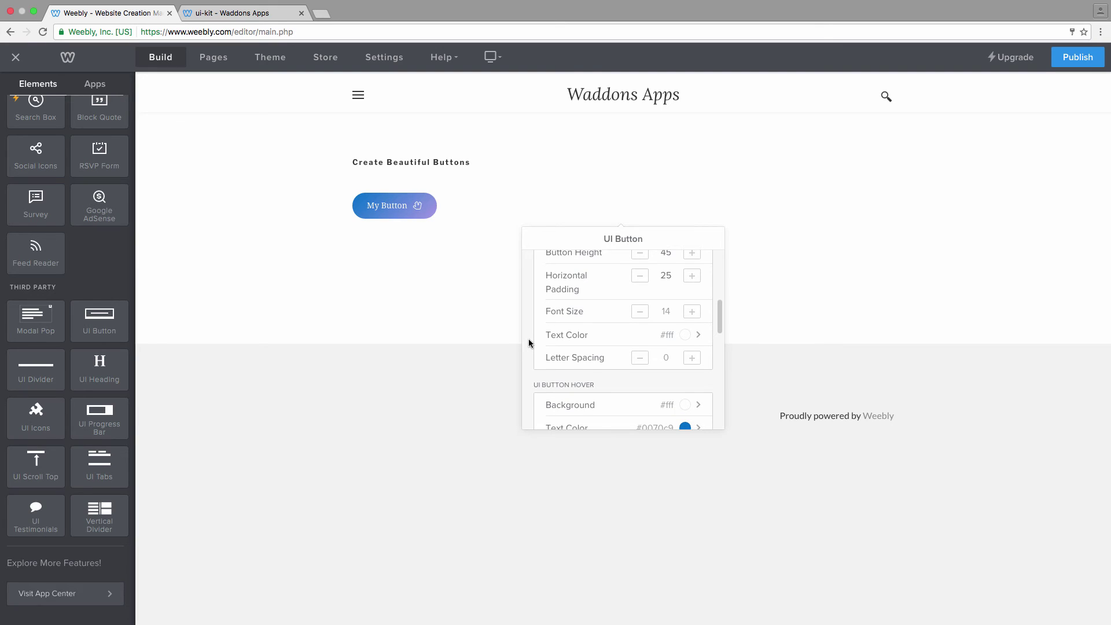
pyautogui.scroll(-1, 529, 339)
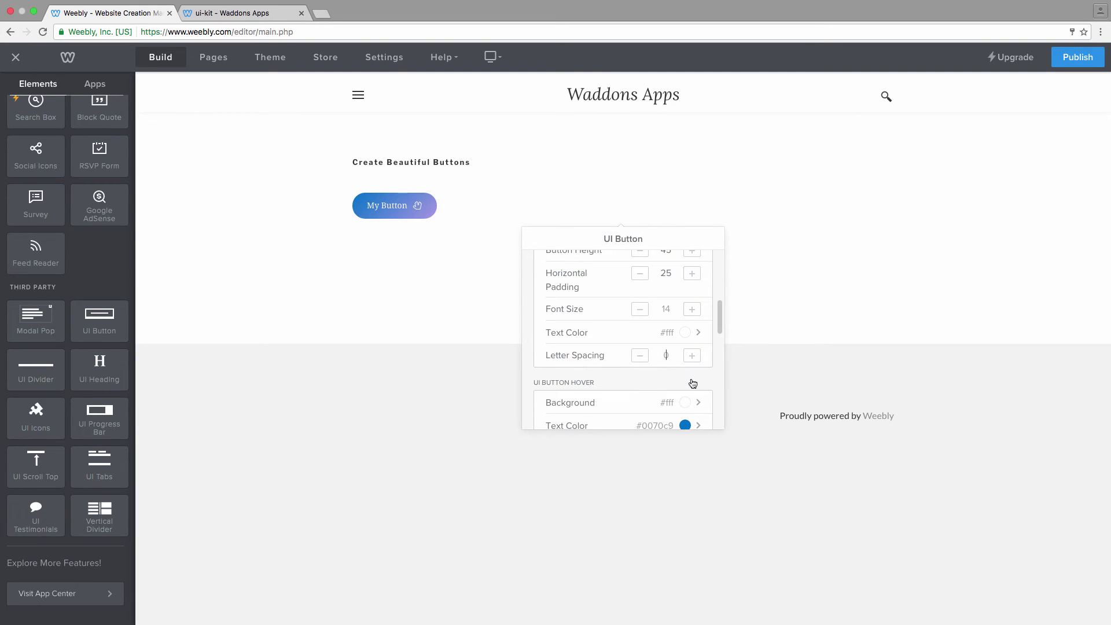
pyautogui.write('3')
pyautogui.click(526, 368)
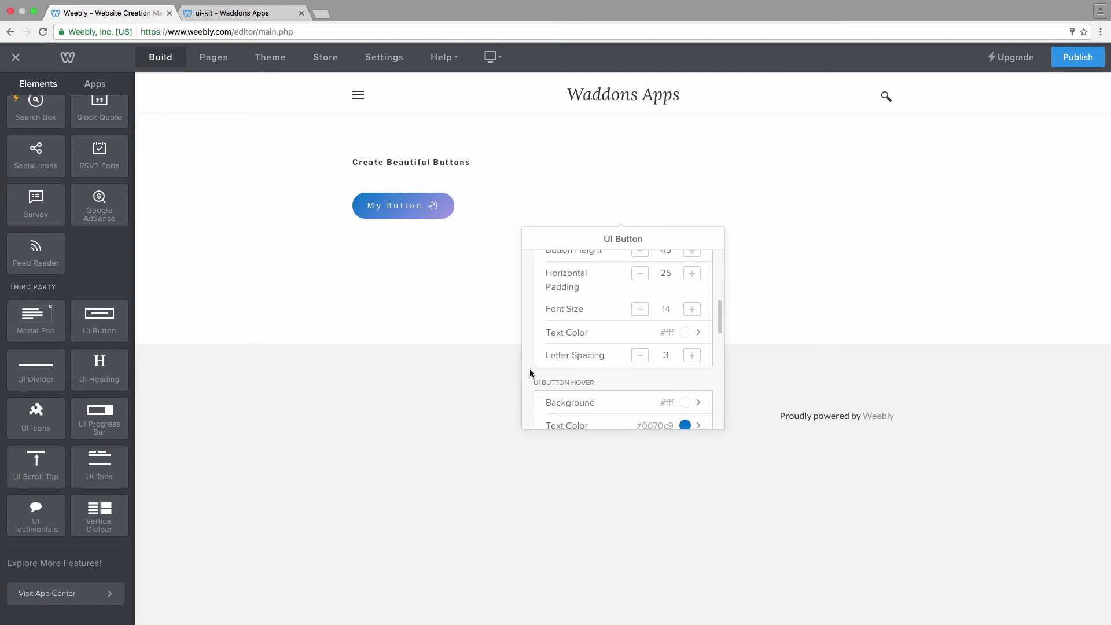
pyautogui.scroll(-3, 530, 372)
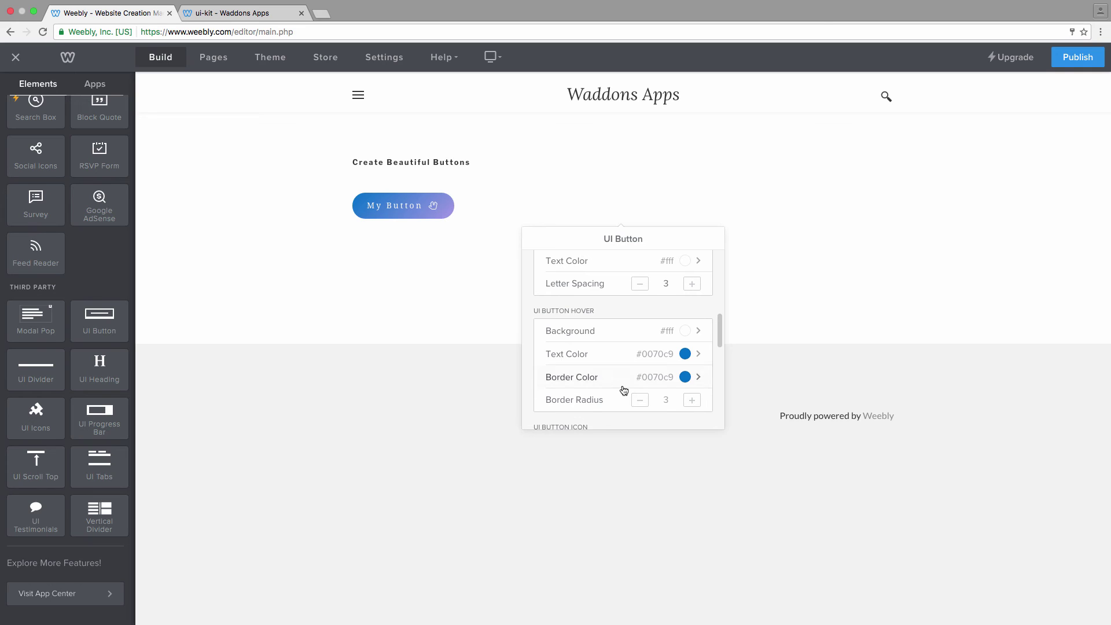
pyautogui.scroll(-3, 526, 356)
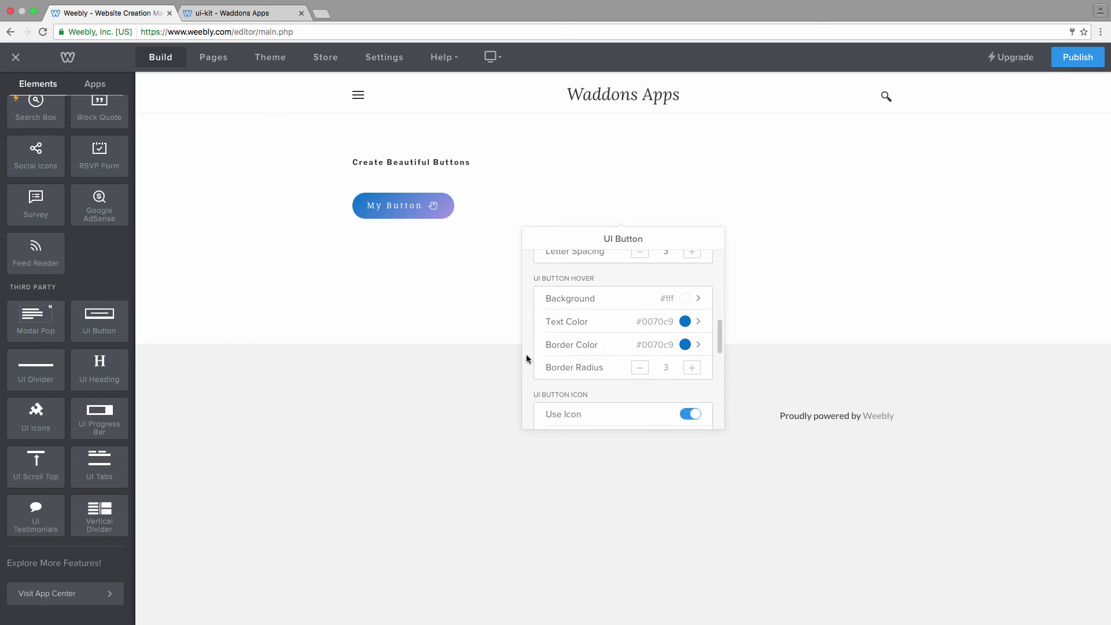
pyautogui.scroll(-3, 527, 357)
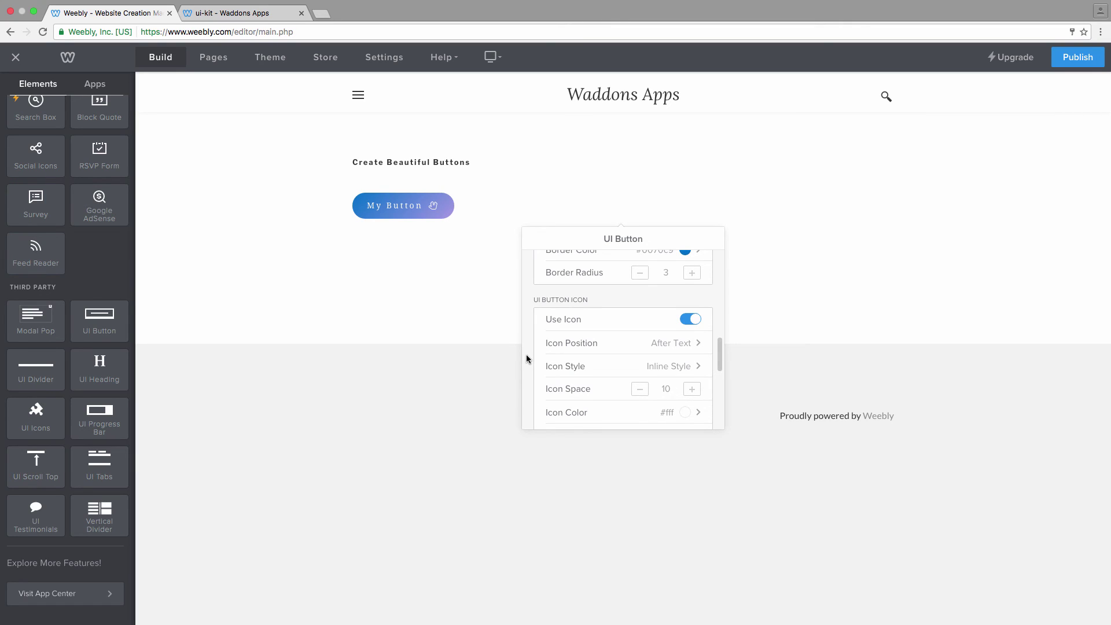
# Toggle the icon off and back on, and set Icon Position to Before Text.
pyautogui.click(690, 317)
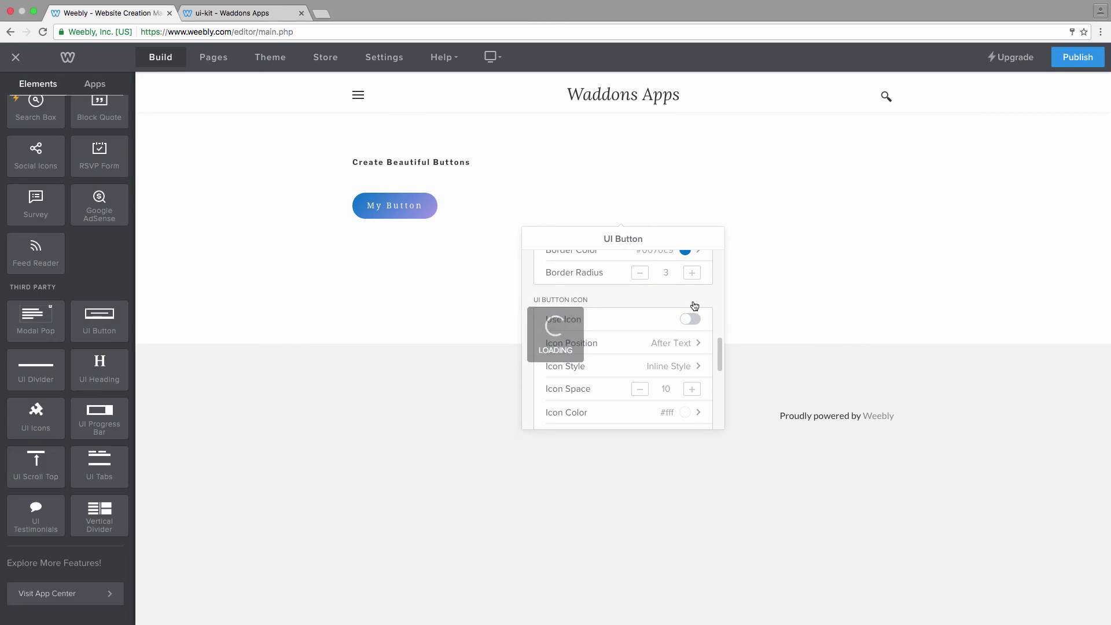
pyautogui.click(690, 319)
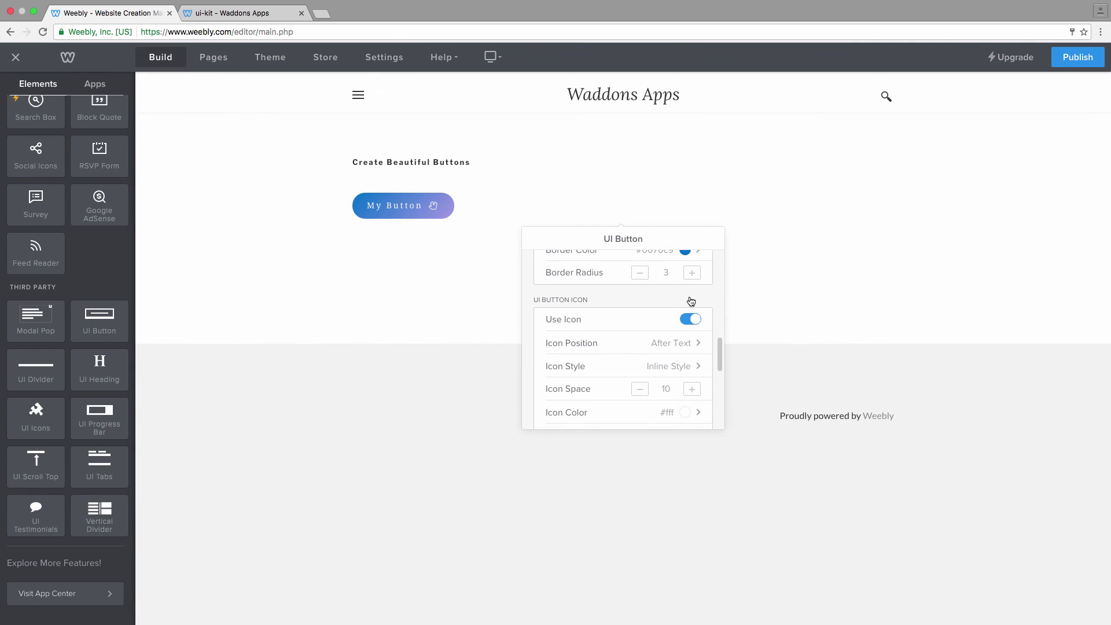
pyautogui.click(681, 344)
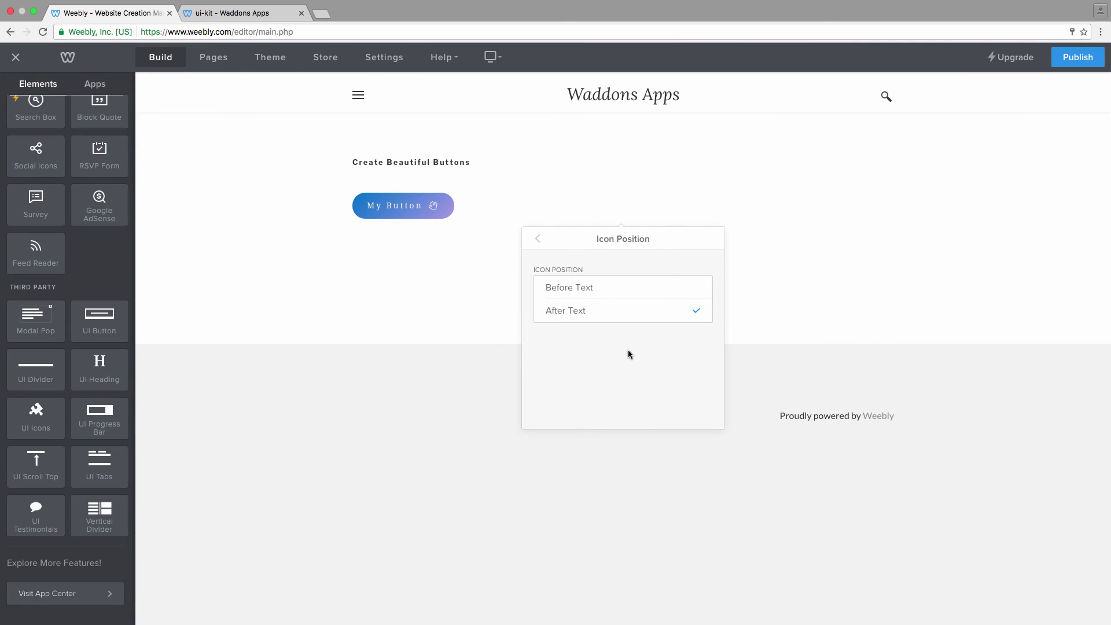
pyautogui.click(601, 291)
pyautogui.click(536, 239)
pyautogui.scroll(-10, 529, 321)
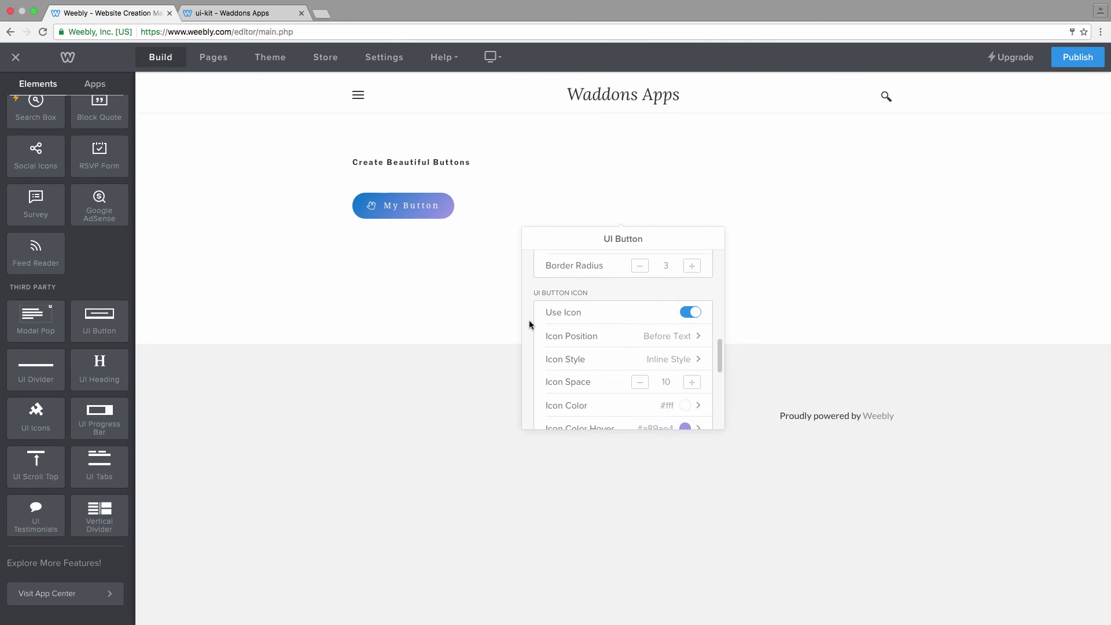
pyautogui.scroll(-2, 530, 324)
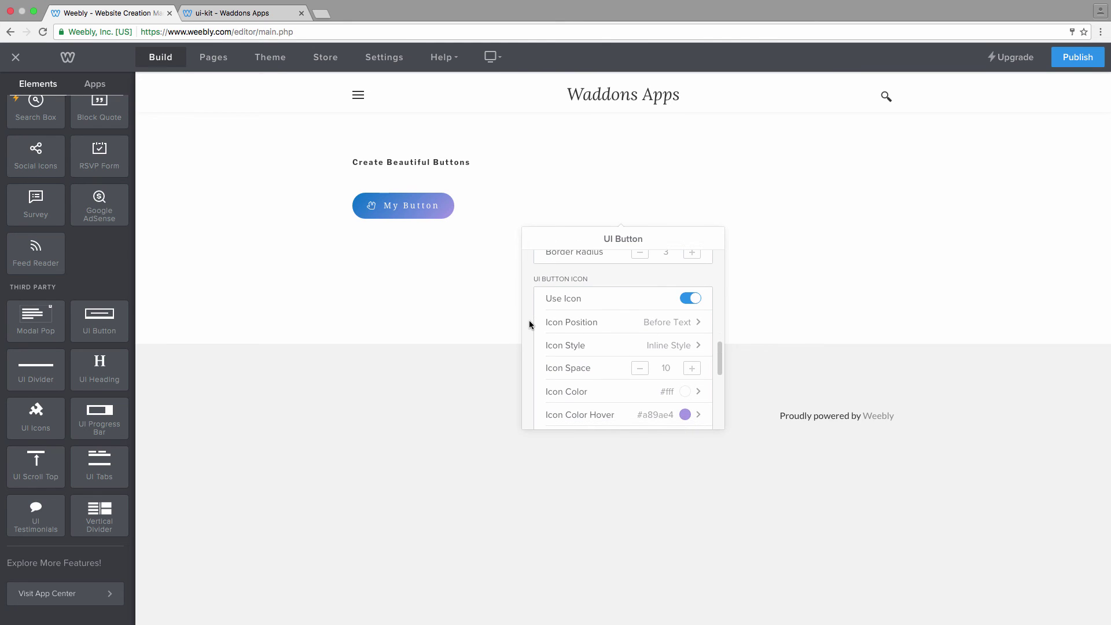
# Set the icon to Boxed Style, putting the hand in a #a89ae4 purple box.
pyautogui.click(662, 345)
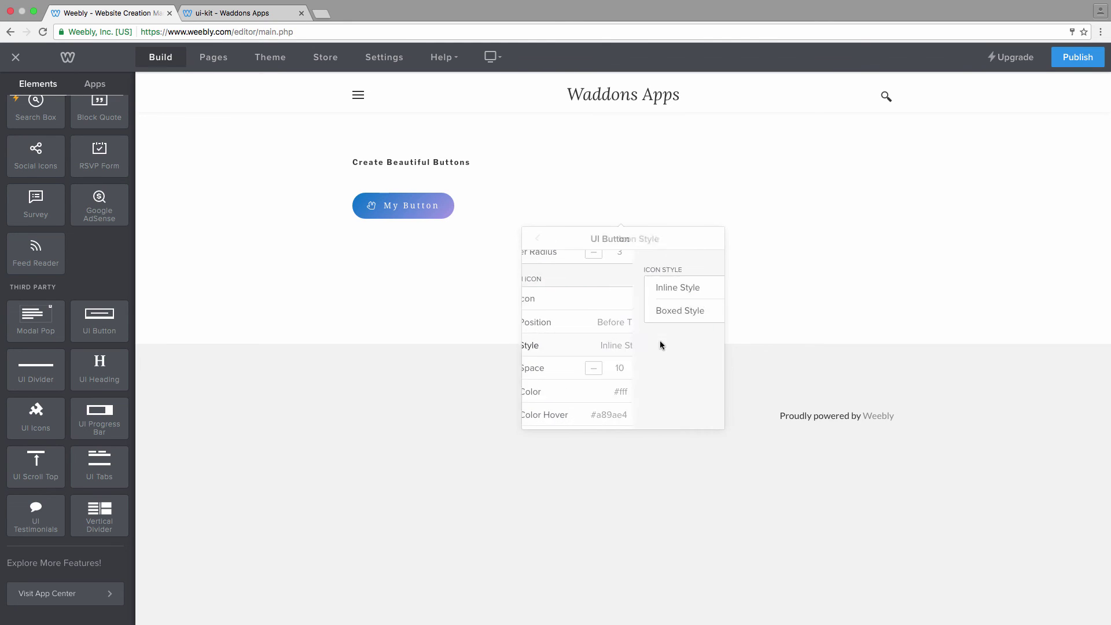
pyautogui.click(596, 307)
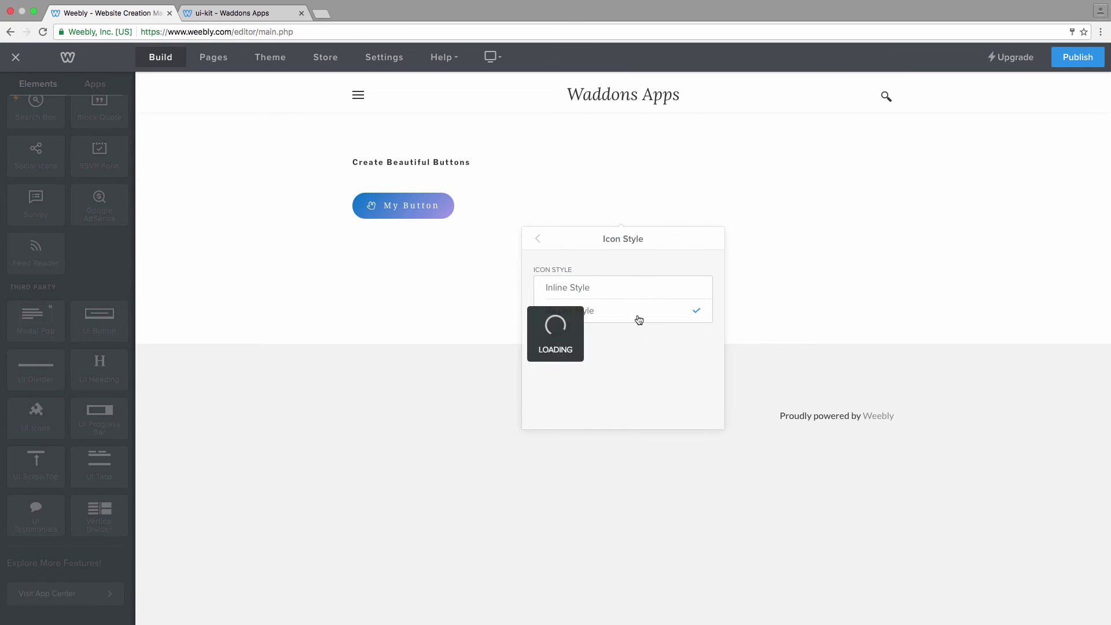
pyautogui.click(537, 242)
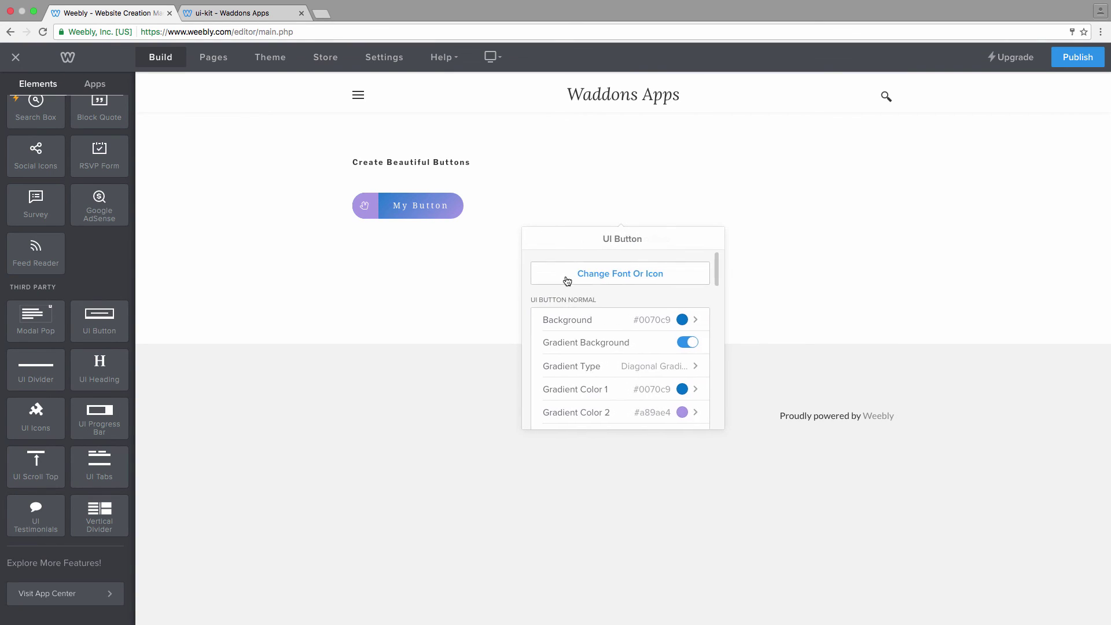
pyautogui.scroll(-4, 565, 318)
pyautogui.scroll(-6, 565, 319)
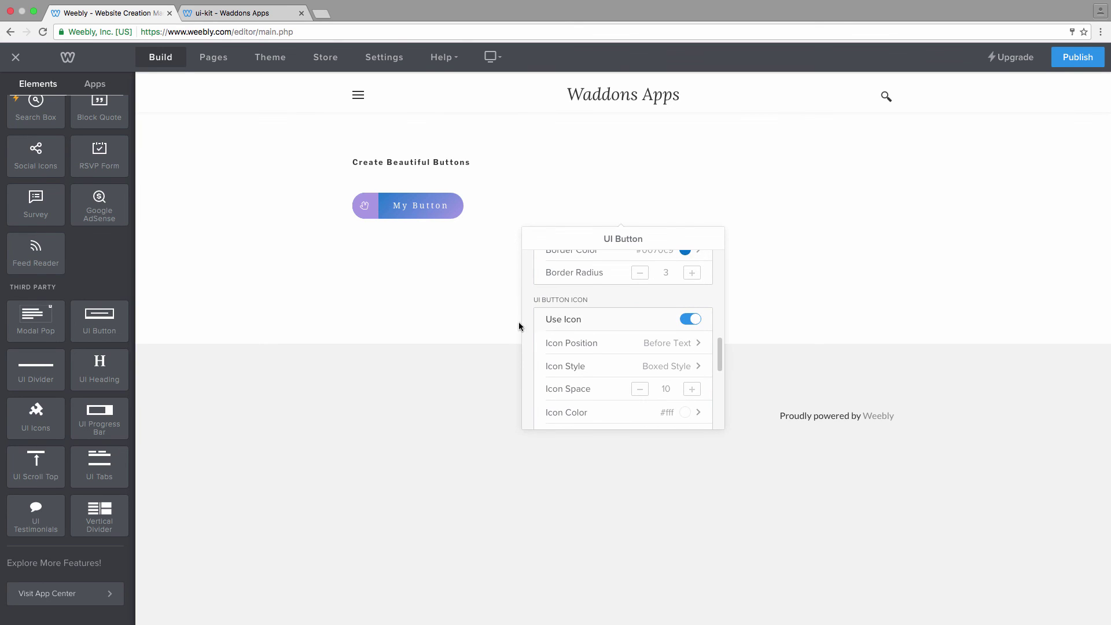
pyautogui.scroll(-5, 531, 325)
pyautogui.scroll(-1, 533, 325)
pyautogui.scroll(1, 532, 326)
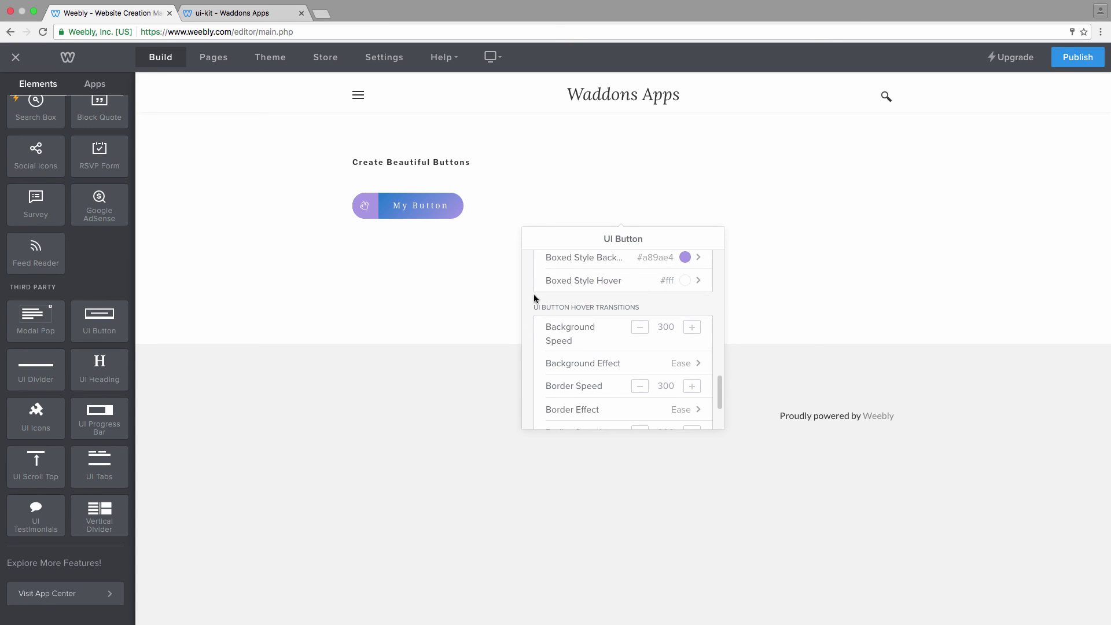
pyautogui.scroll(-1, 533, 295)
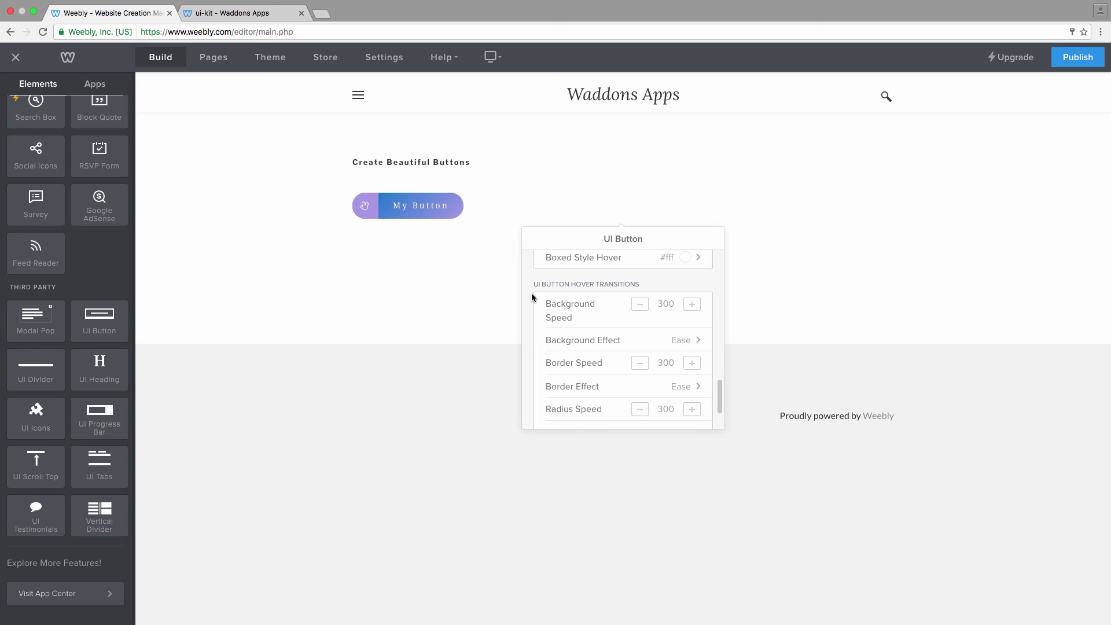
pyautogui.scroll(-1, 533, 297)
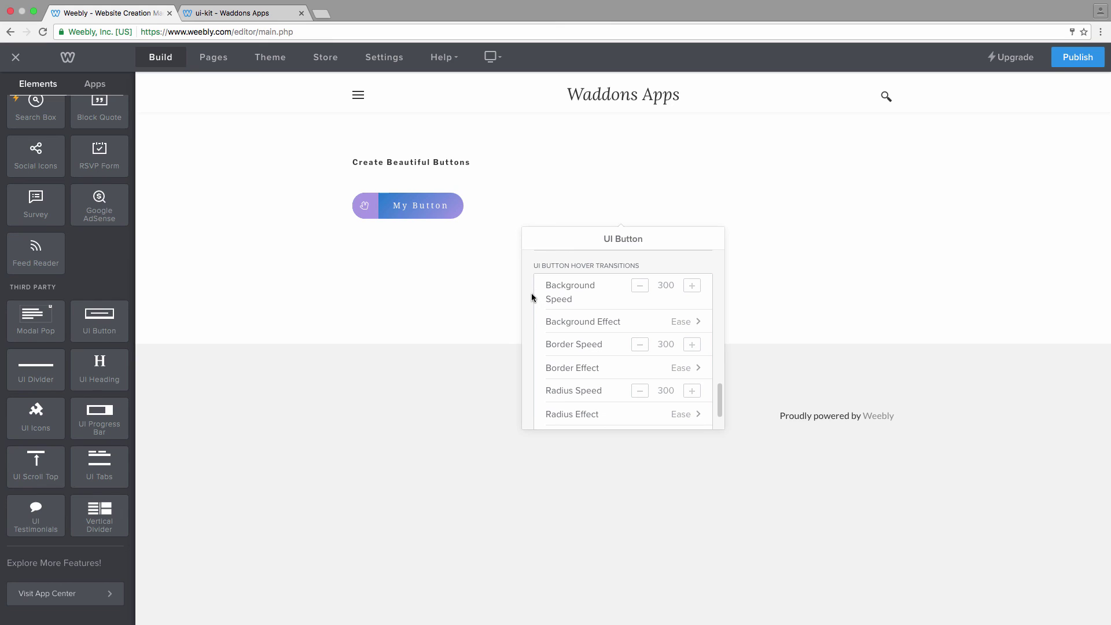
pyautogui.moveTo(573, 342)
pyautogui.scroll(-1, 535, 372)
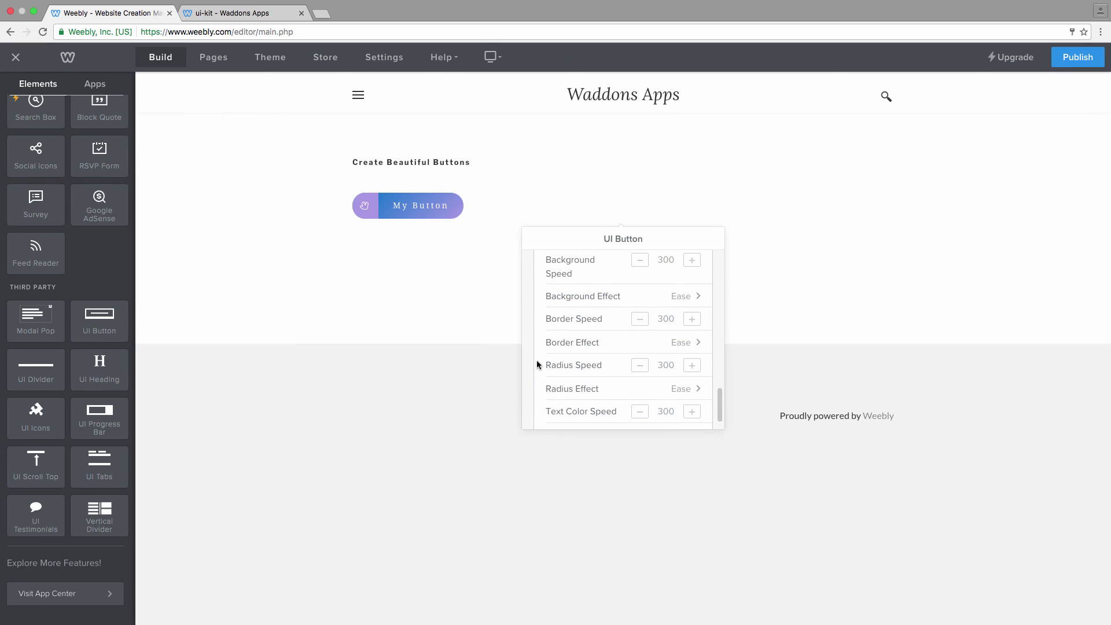
pyautogui.scroll(-1, 535, 364)
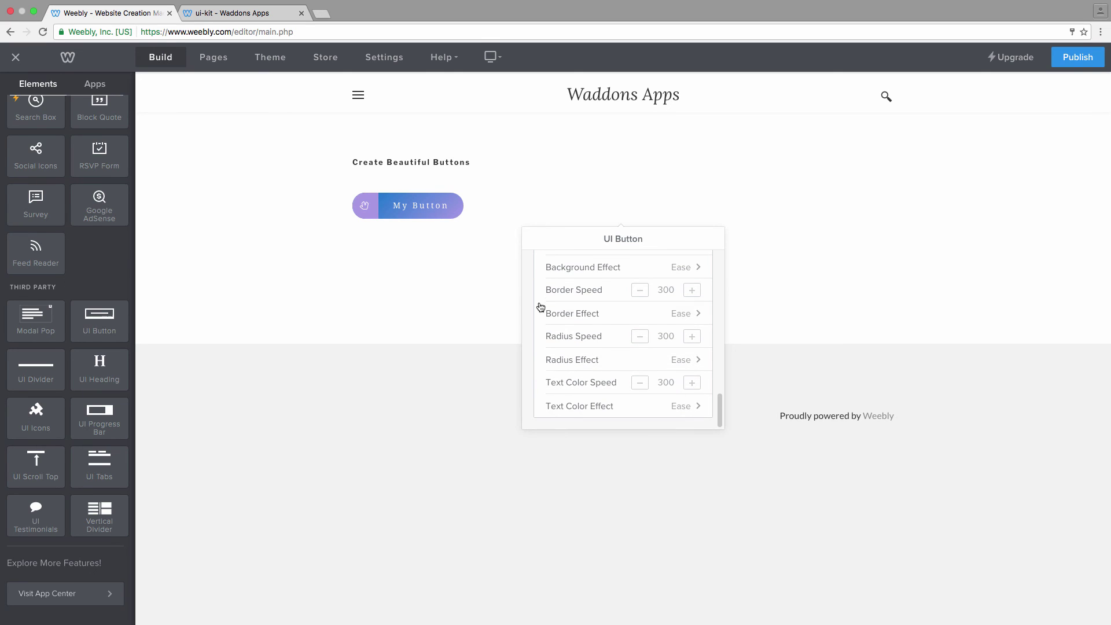